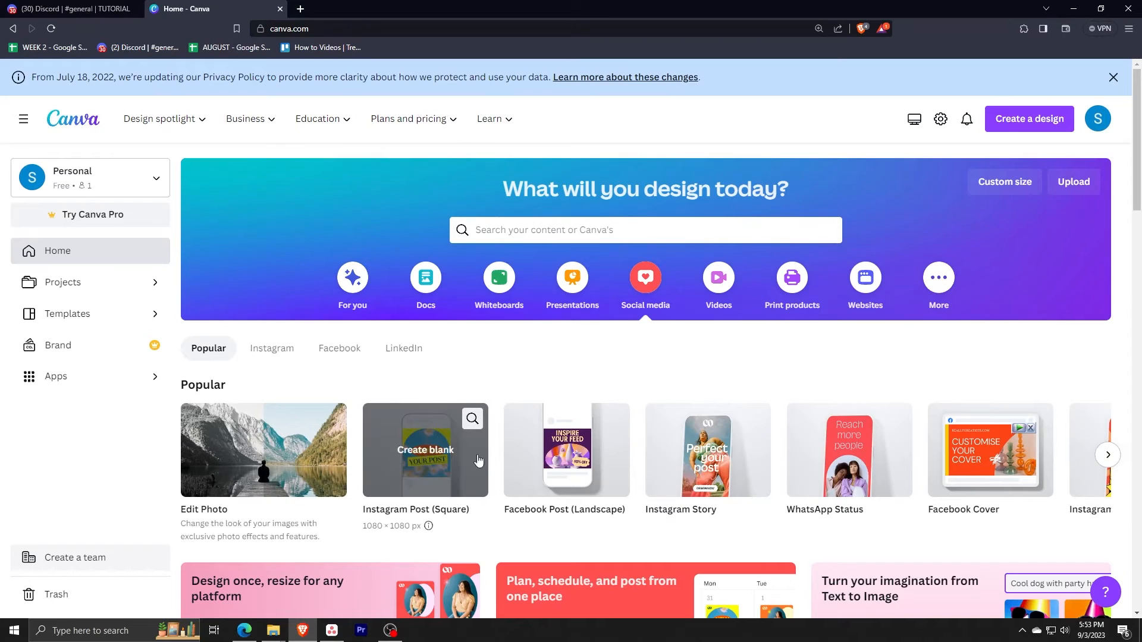
Step: Create a blank square Instagram post design
{"action": "left_click", "coordinate": [420, 455]}
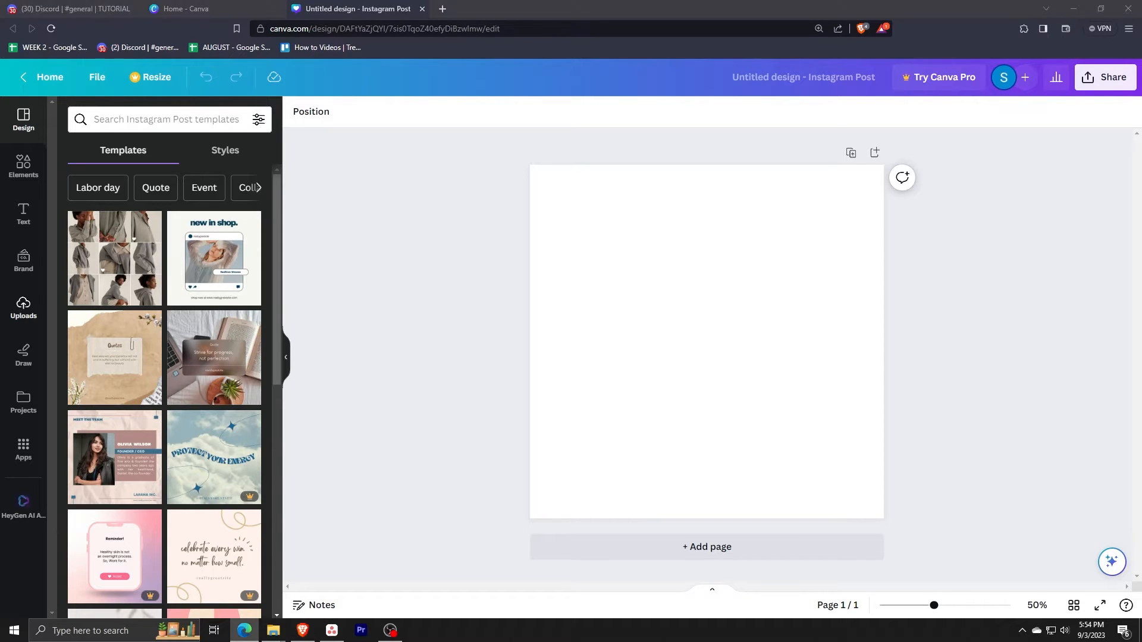
{"action": "key", "text": "alt+Tab"}
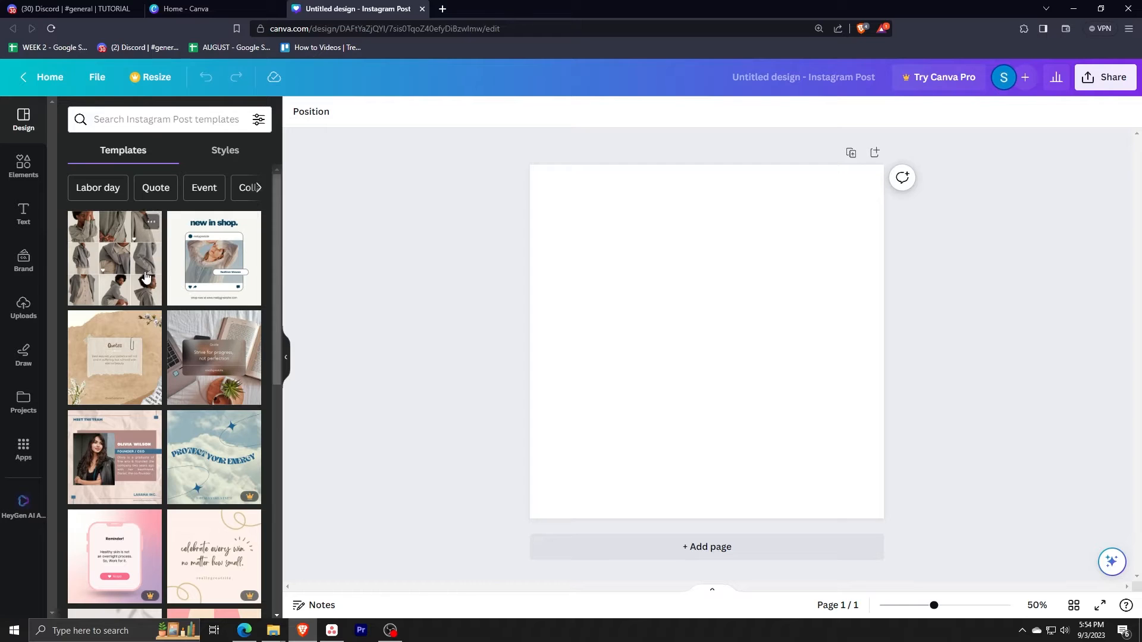
{"action": "key", "text": "alt+Tab"}
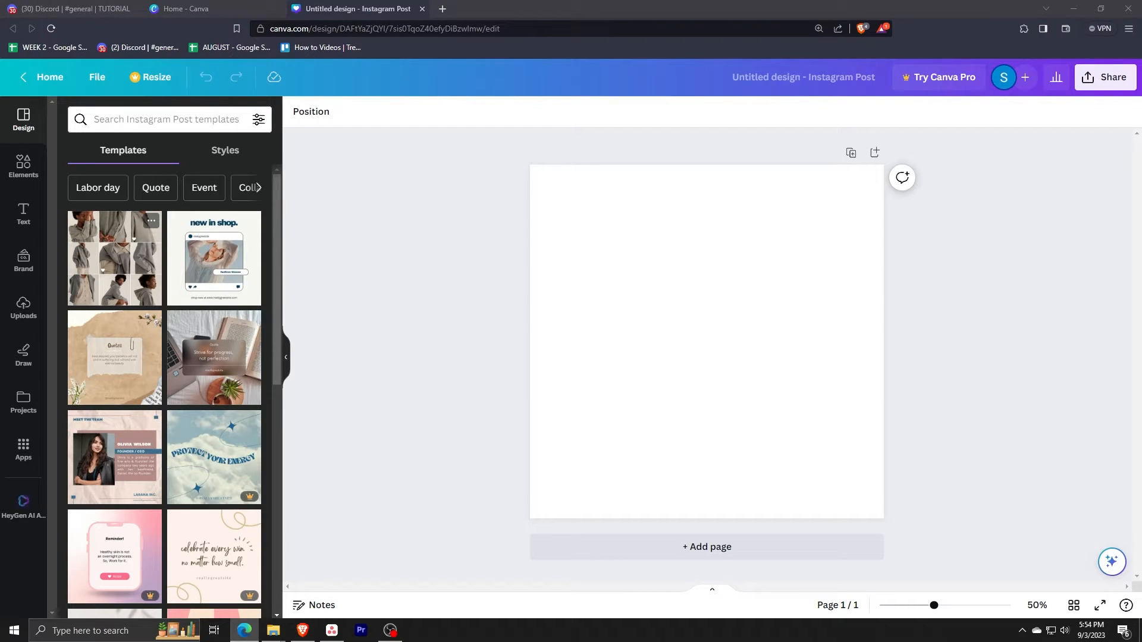
{"action": "key", "text": "alt+Tab"}
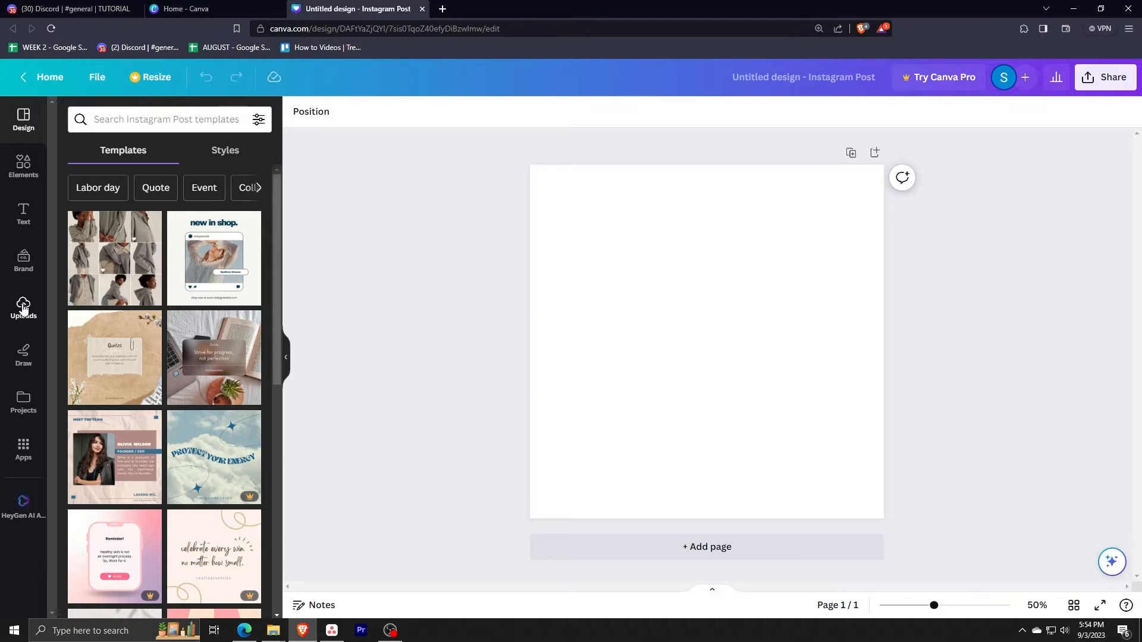
Step: Browse the photo library among the design elements and search it for "sea"
{"action": "scroll", "coordinate": [214, 370], "scroll_direction": "down", "scroll_amount": 1}
{"action": "scroll", "coordinate": [214, 370], "scroll_direction": "up", "scroll_amount": 1}
{"action": "key", "text": "alt+Tab"}
{"action": "key", "text": "alt+Tab"}
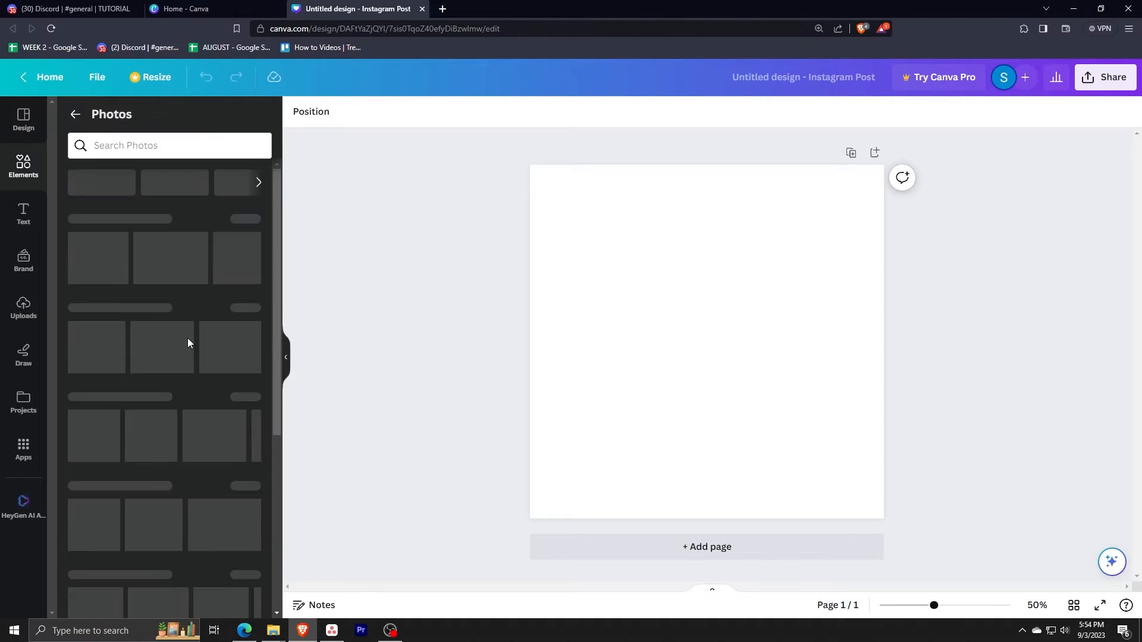
{"action": "scroll", "coordinate": [202, 445], "scroll_direction": "down", "scroll_amount": 3}
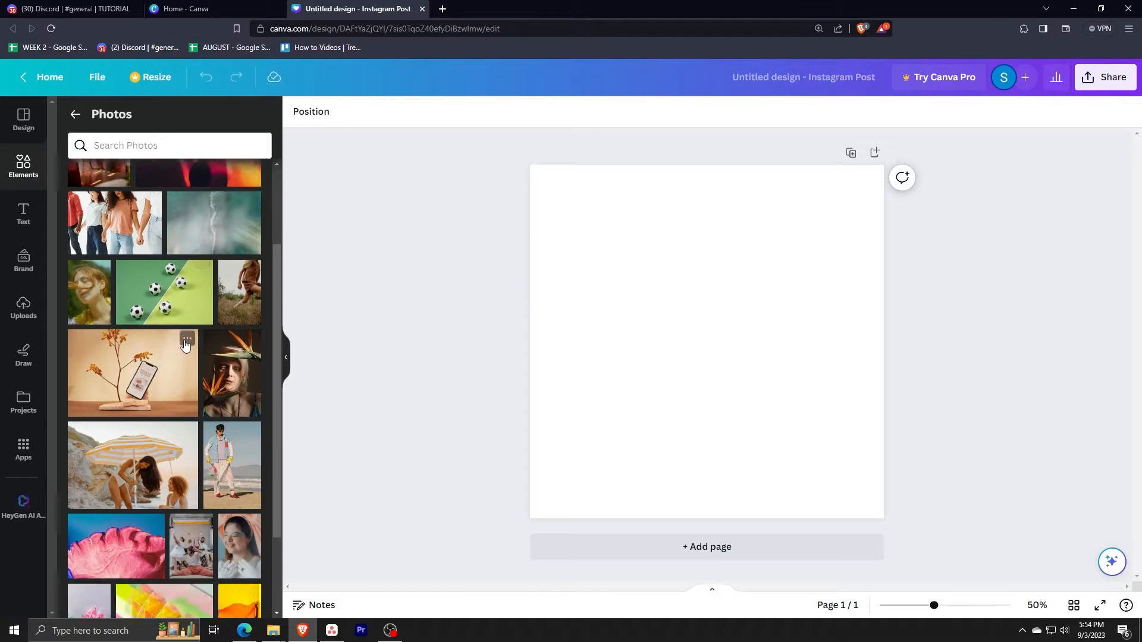
{"action": "scroll", "coordinate": [202, 416], "scroll_direction": "up", "scroll_amount": 3}
{"action": "key", "text": "alt+Tab"}
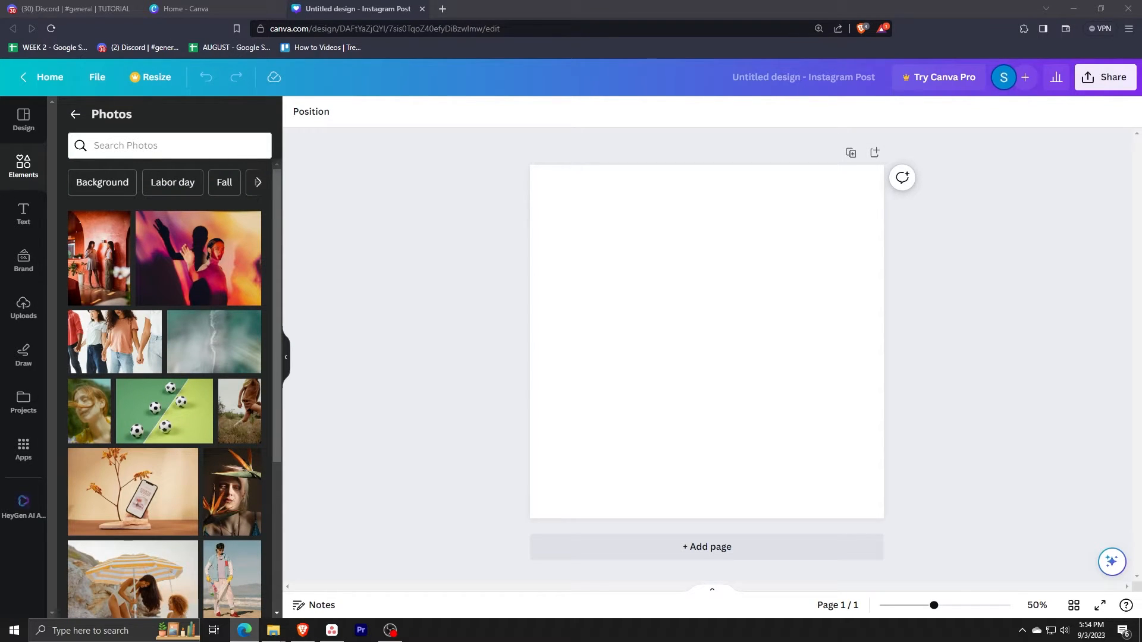
{"action": "key", "text": "alt+Tab"}
{"action": "left_click", "coordinate": [134, 146]}
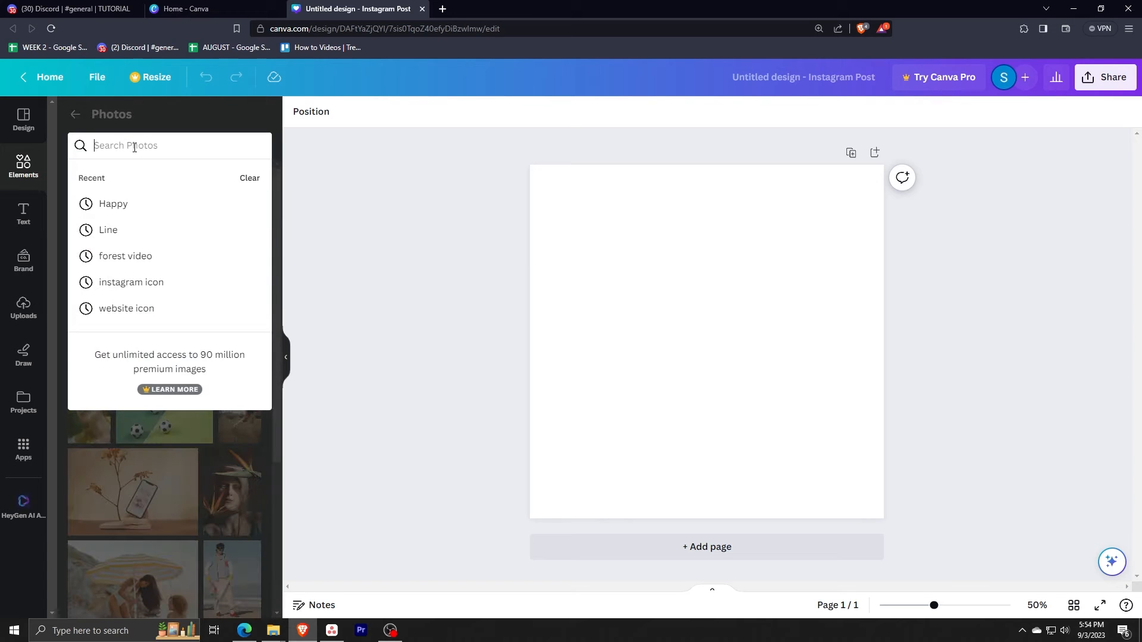
{"action": "type", "text": "sea"}
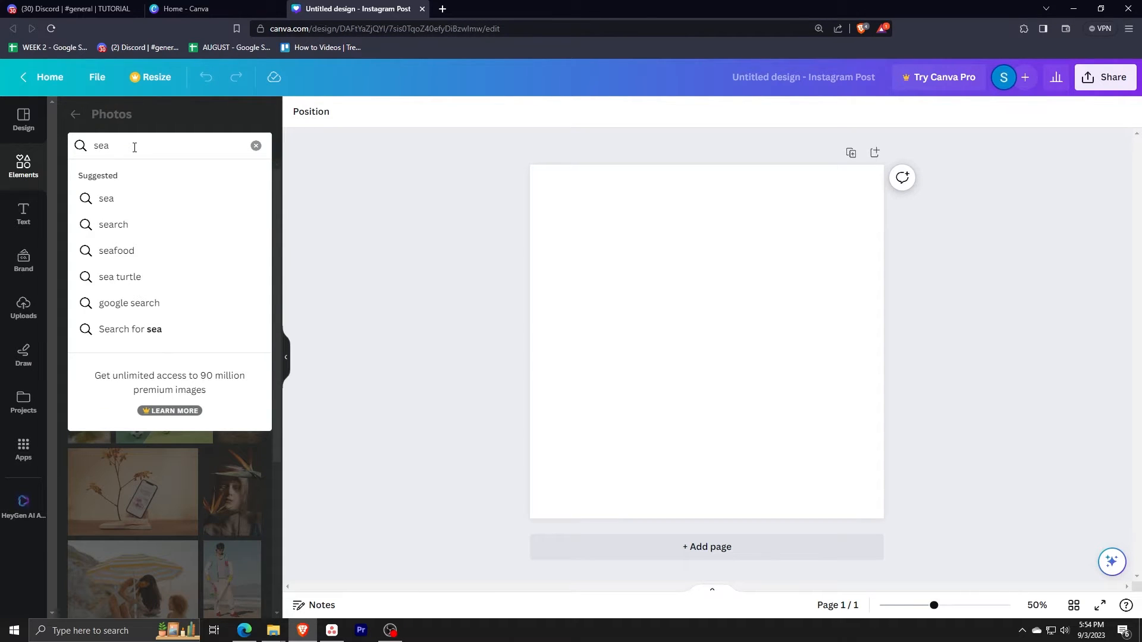
{"action": "key", "text": "Return"}
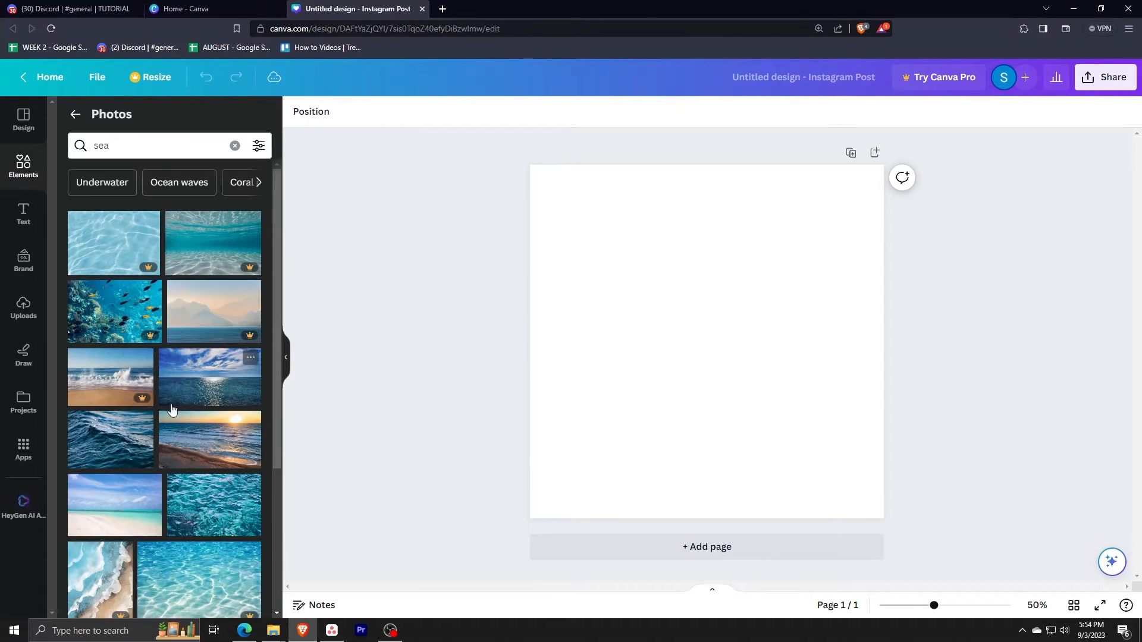
Step: Add the photo of the sandy beach at sunset to the page and set it as the background
{"action": "key", "text": "alt+Tab"}
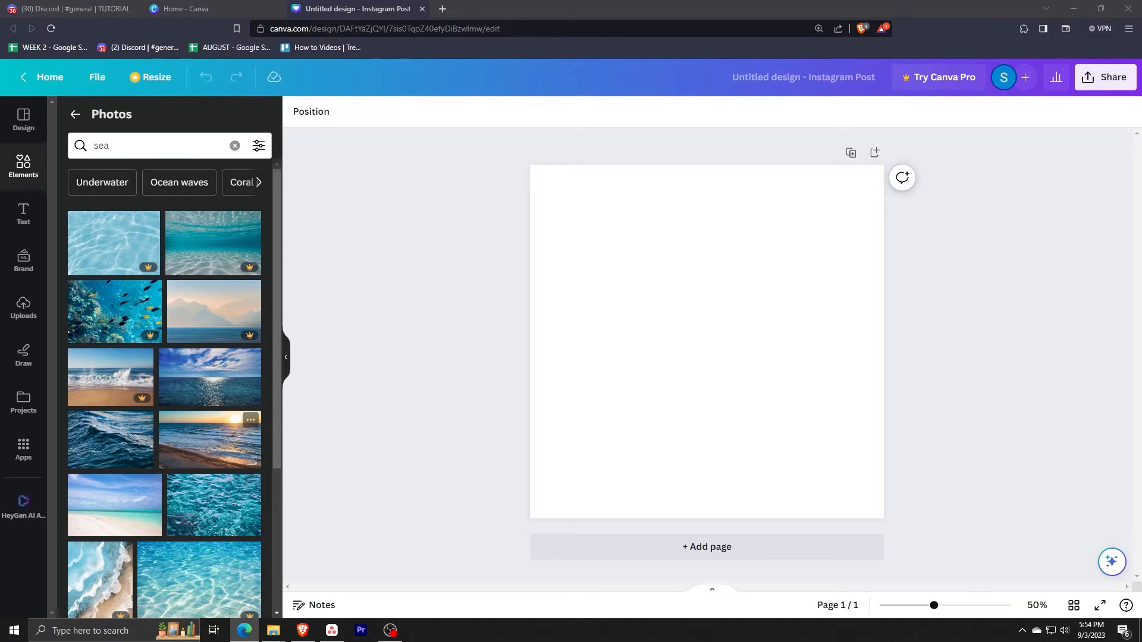
{"action": "key", "text": "alt+Tab"}
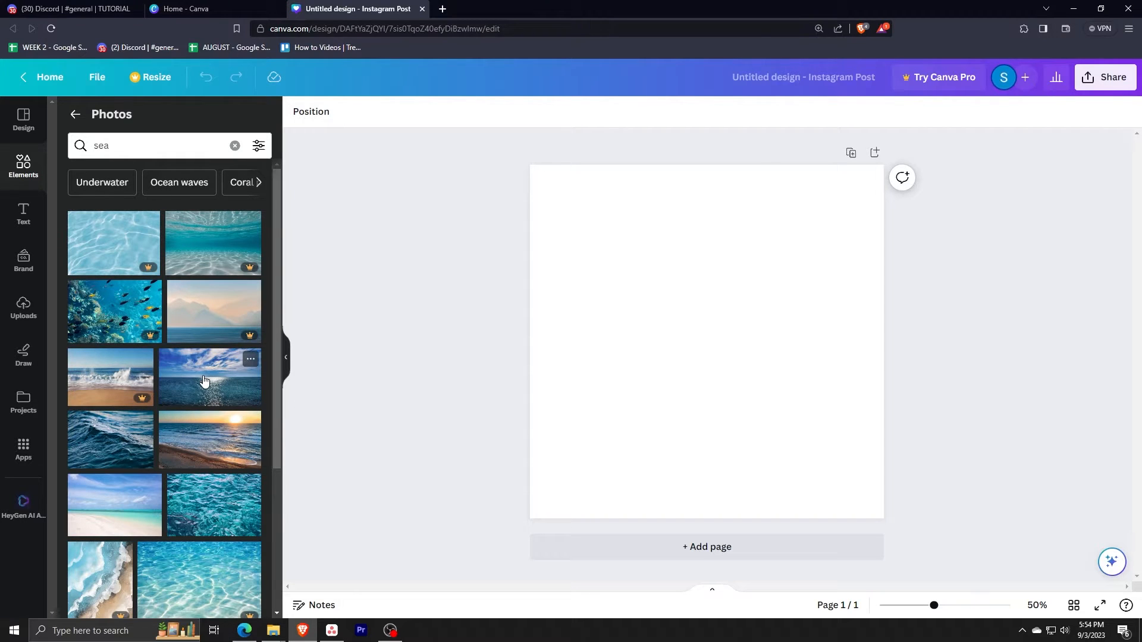
{"action": "left_click_drag", "start_coordinate": [197, 459], "coordinate": [668, 419]}
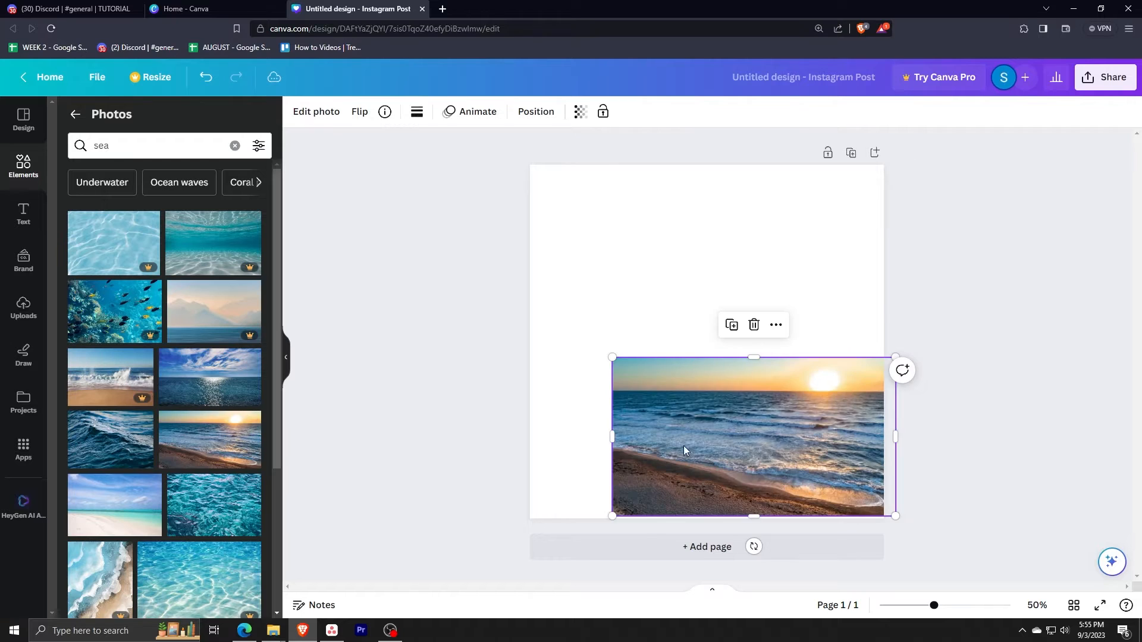
{"action": "key", "text": "alt+Tab"}
{"action": "key", "text": "alt+Tab"}
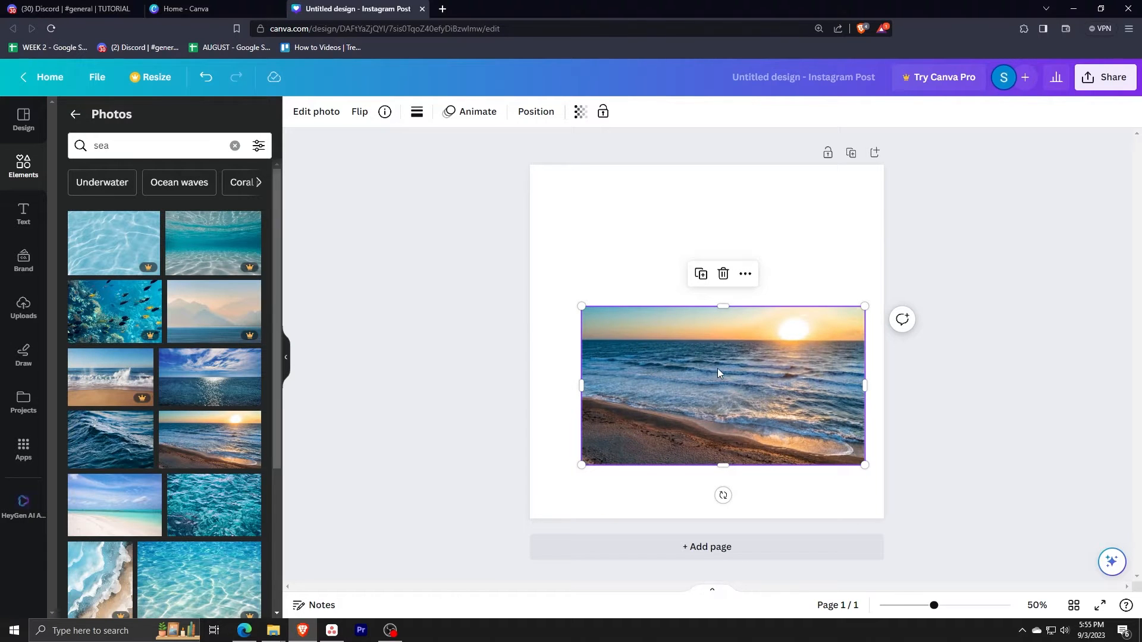
{"action": "right_click", "coordinate": [710, 366]}
{"action": "left_click", "coordinate": [783, 576]}
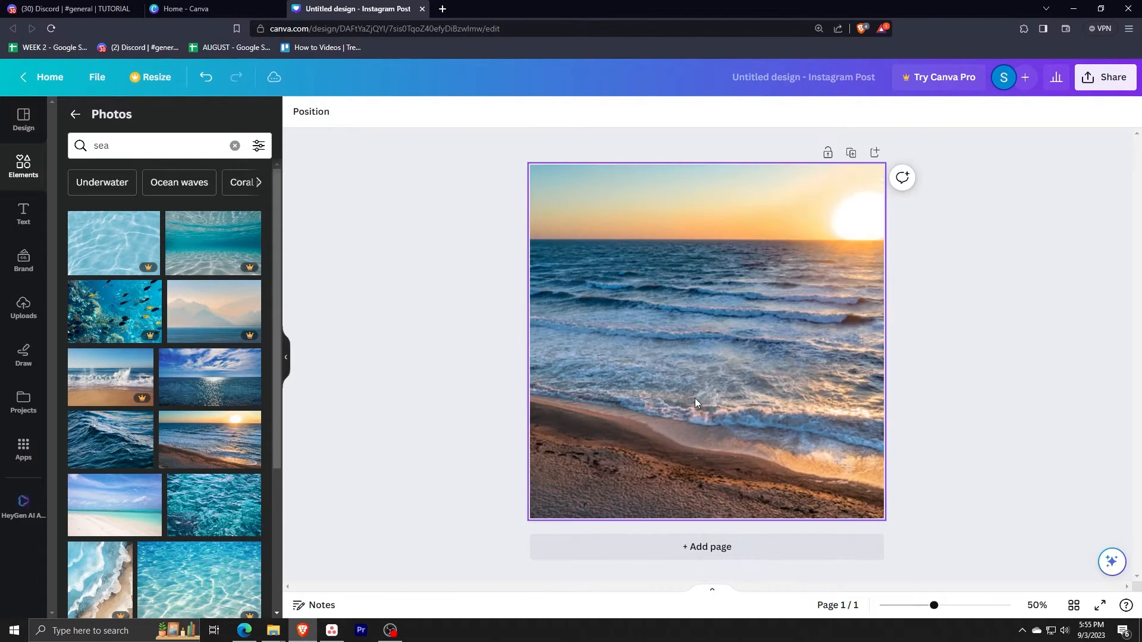
Step: Place a second copy of the beach sunset photo on the page and add a wide rounded rectangle frame over it
{"action": "left_click_drag", "start_coordinate": [199, 435], "coordinate": [602, 263]}
{"action": "key", "text": "alt+Tab"}
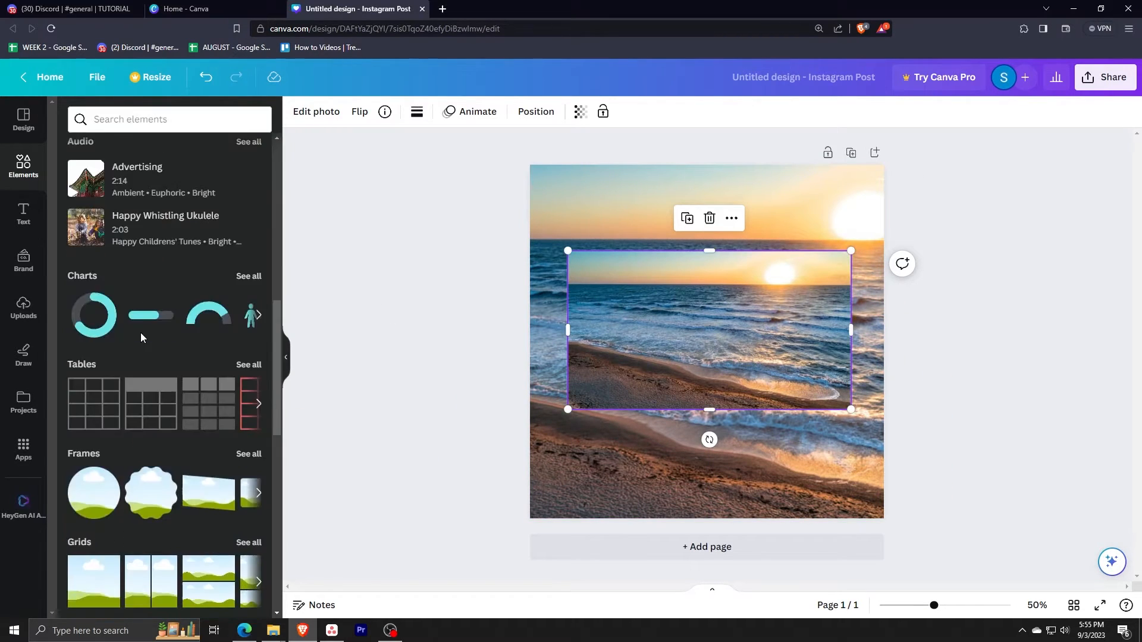
{"action": "scroll", "coordinate": [127, 336], "scroll_direction": "down", "scroll_amount": 2}
{"action": "left_click", "coordinate": [83, 285]}
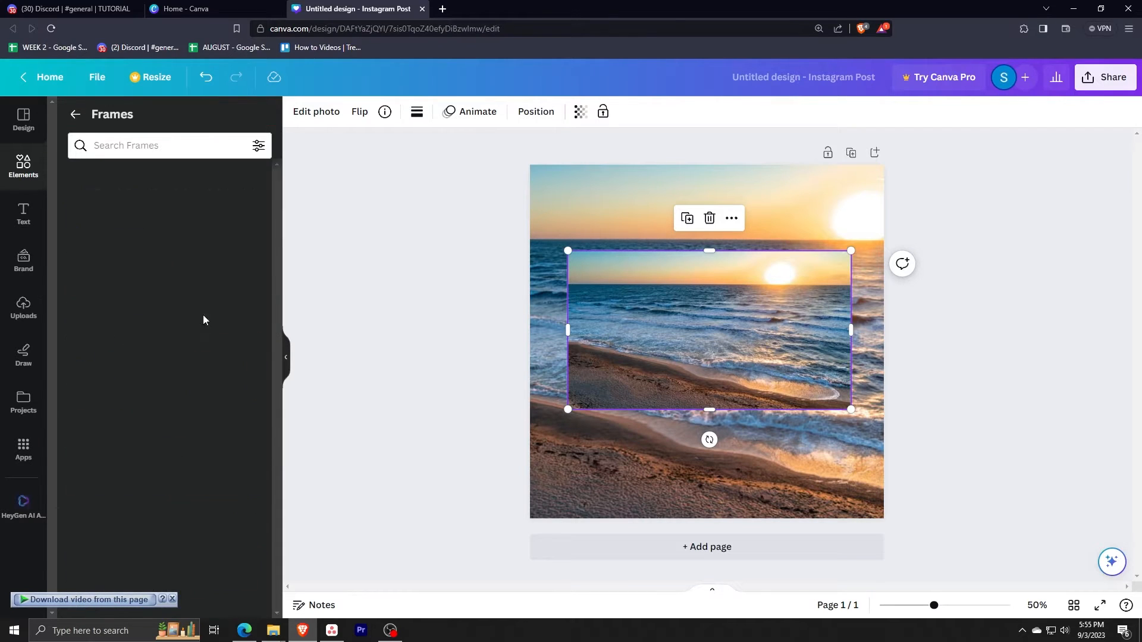
{"action": "key", "text": "alt+Tab"}
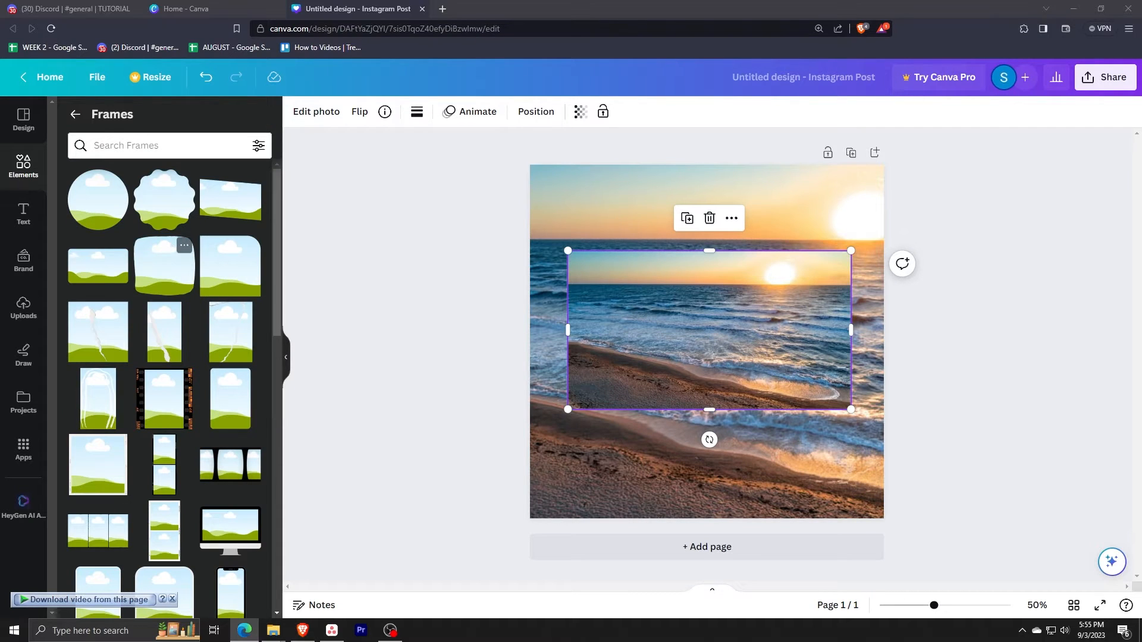
{"action": "key", "text": "alt+Tab"}
{"action": "left_click_drag", "start_coordinate": [113, 260], "coordinate": [661, 321]}
{"action": "key", "text": "alt+Tab"}
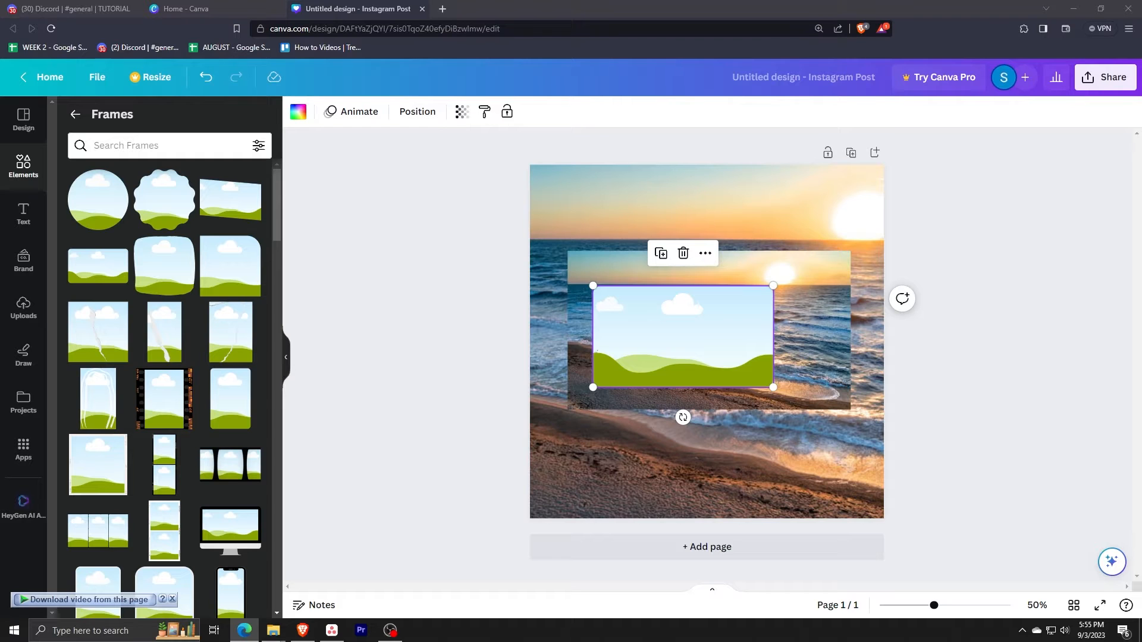
Step: Enlarge the rounded frame to about 744 × 418 px and fill it with the second beach sunset photo
{"action": "key", "text": "alt+Tab"}
{"action": "left_click_drag", "start_coordinate": [652, 322], "coordinate": [640, 297]}
{"action": "left_click_drag", "start_coordinate": [579, 276], "coordinate": [646, 343]}
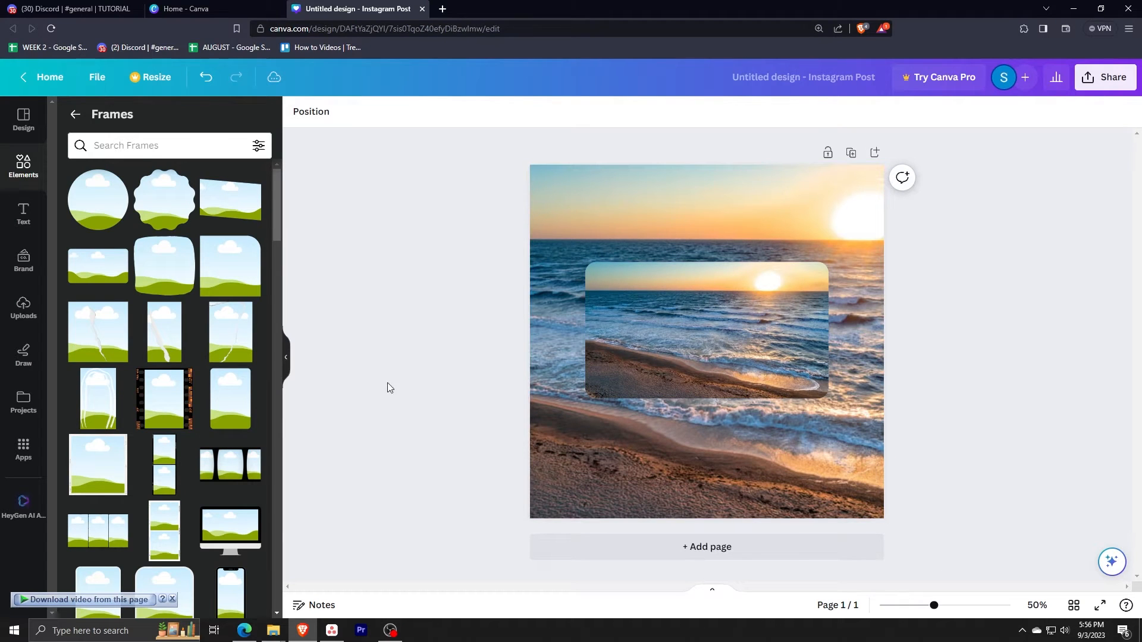
{"action": "left_click", "coordinate": [76, 115]}
{"action": "key", "text": "alt+Tab"}
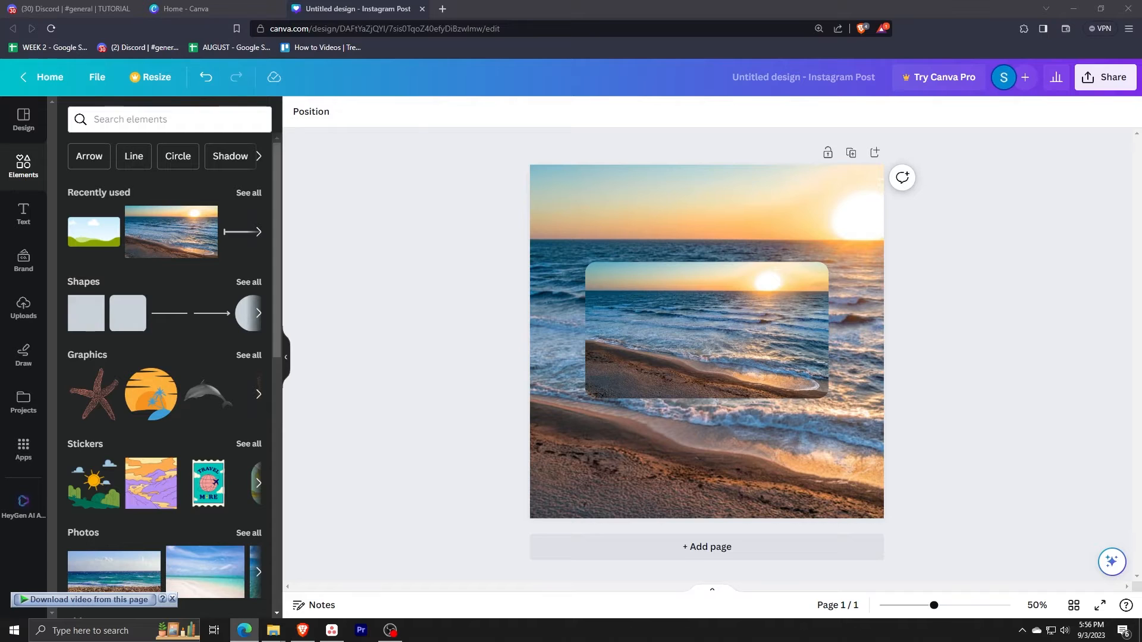
Step: Enlarge the photo inside the rounded frame until it lines up with the background image
{"action": "left_click", "coordinate": [684, 341]}
{"action": "double_click", "coordinate": [683, 342]}
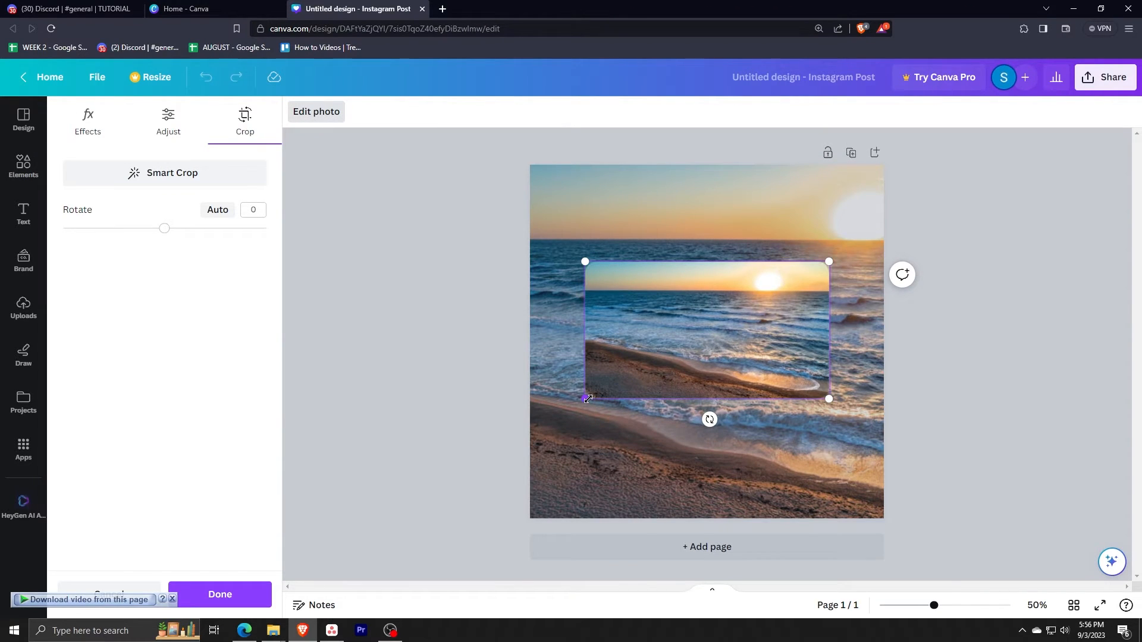
{"action": "left_click_drag", "start_coordinate": [585, 401], "coordinate": [390, 548]}
{"action": "left_click_drag", "start_coordinate": [827, 266], "coordinate": [983, 130]}
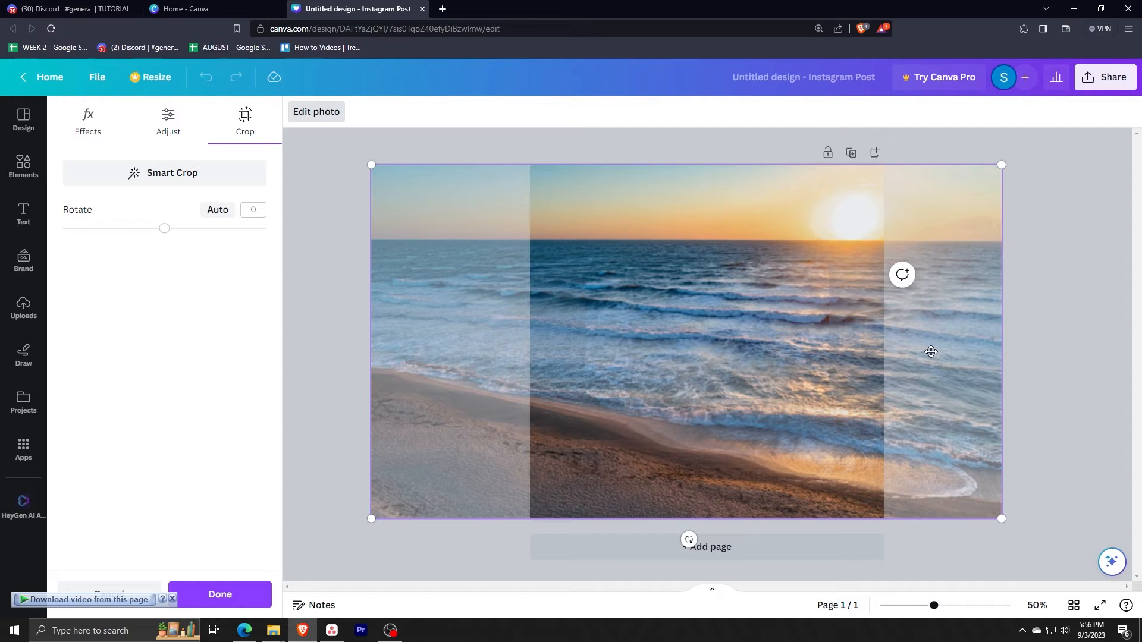
{"action": "left_click", "coordinate": [1063, 344]}
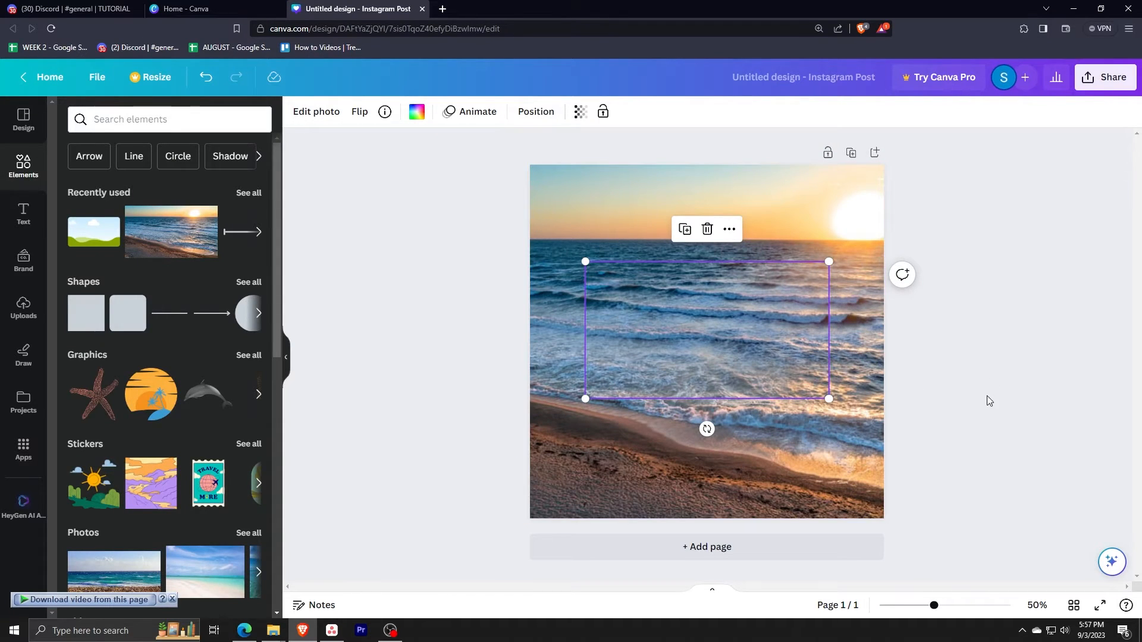
{"action": "left_click", "coordinate": [1101, 380]}
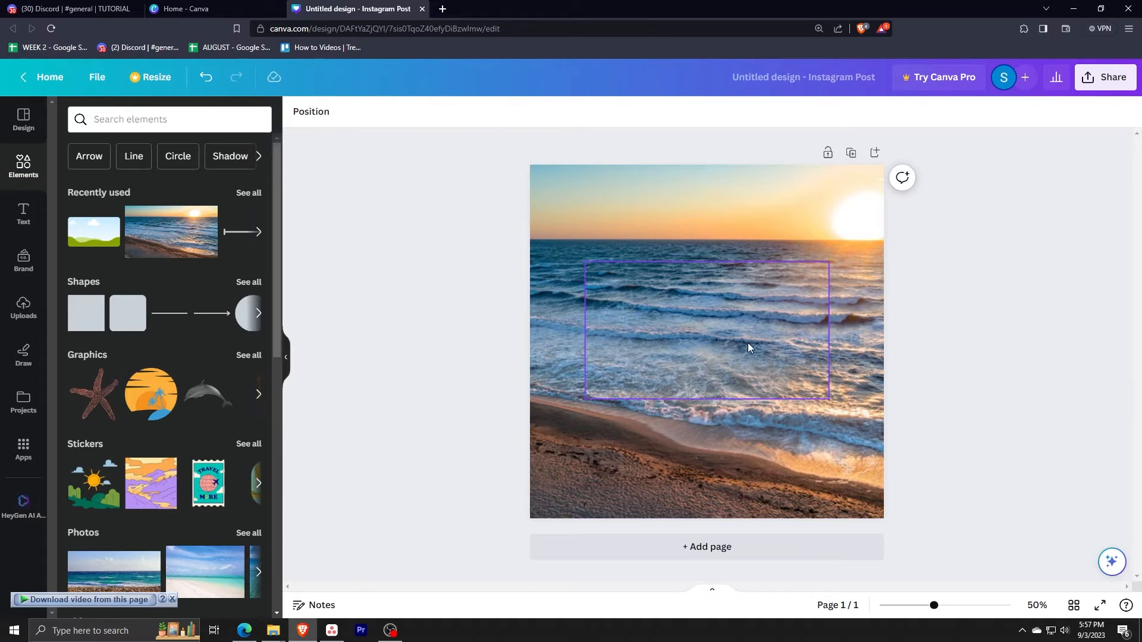
Step: Set the framed photo's sharpness to -100 to blur it
{"action": "left_click", "coordinate": [702, 362]}
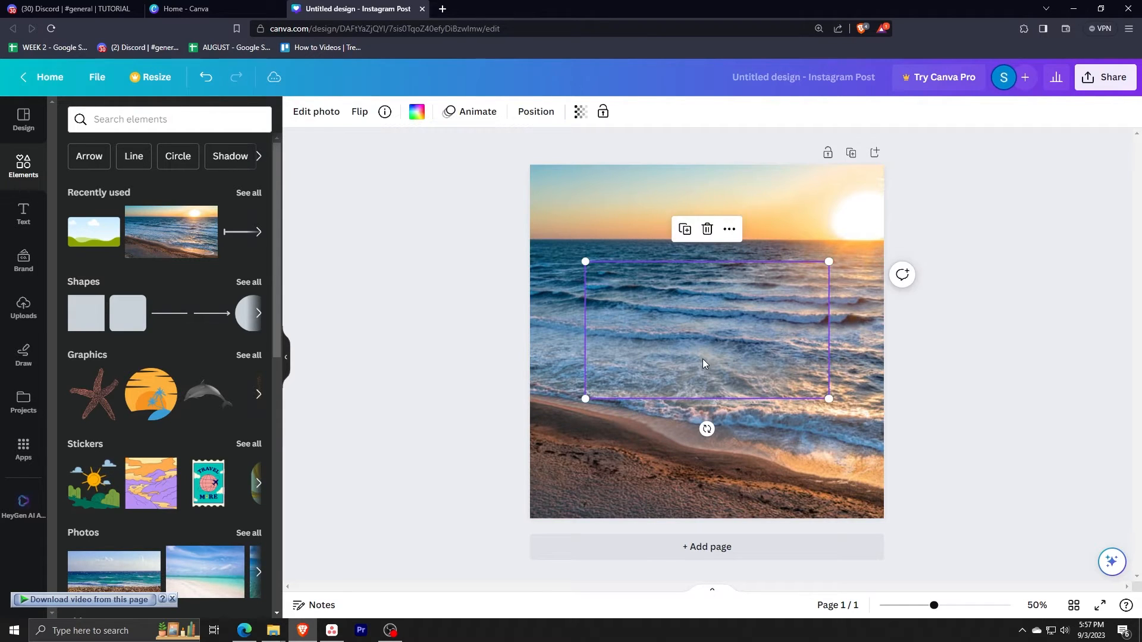
{"action": "left_click", "coordinate": [729, 229]}
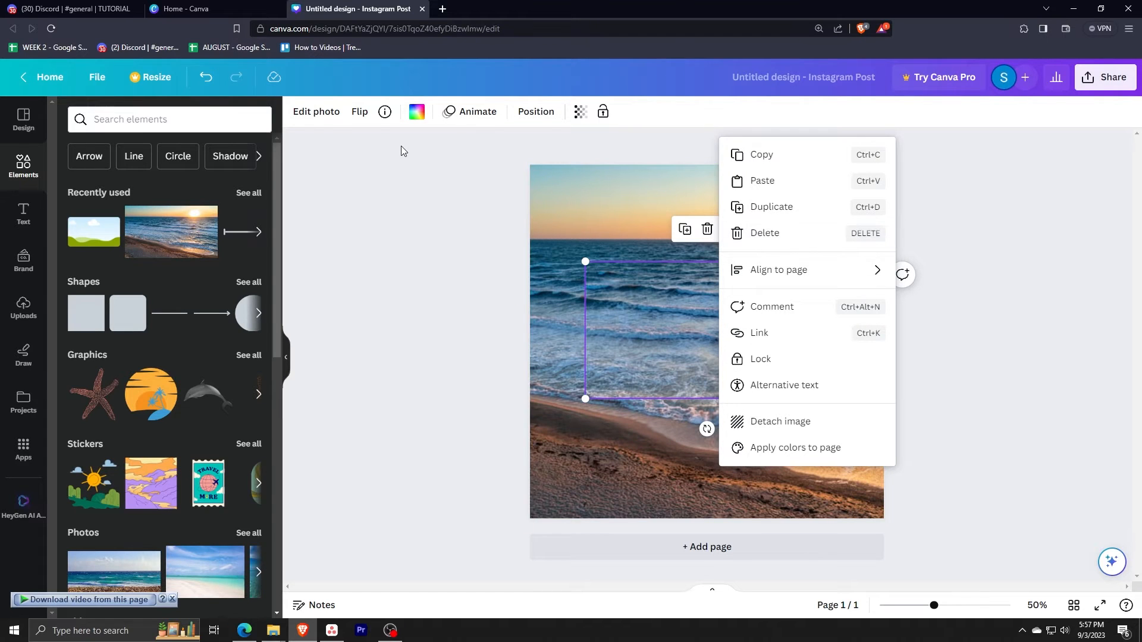
{"action": "left_click", "coordinate": [317, 113]}
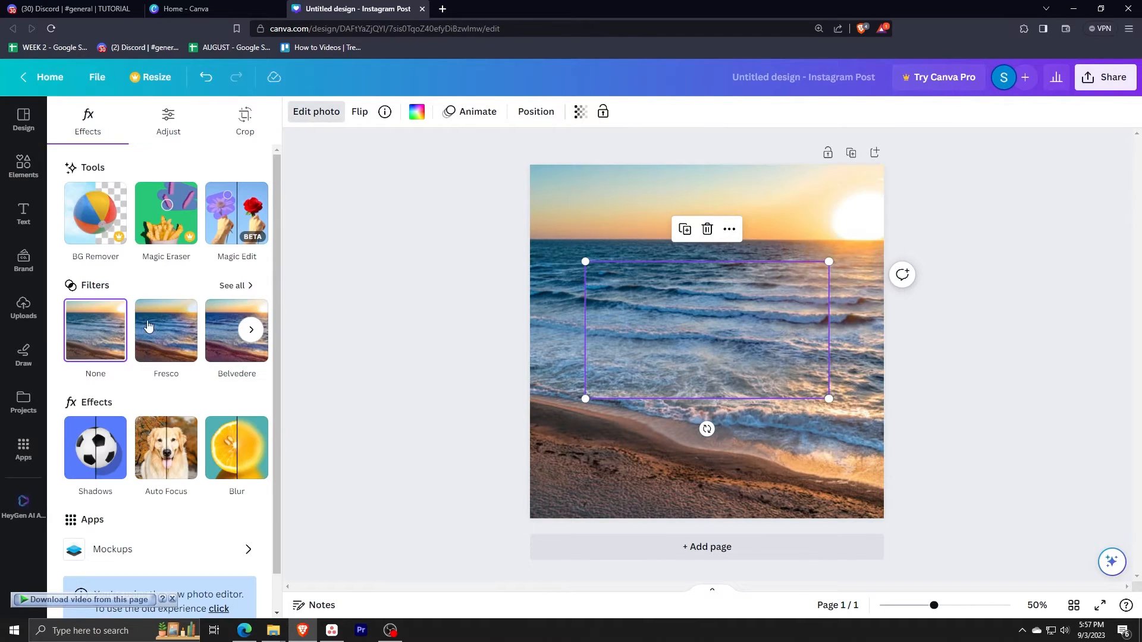
{"action": "left_click_drag", "start_coordinate": [160, 482], "coordinate": [60, 453]}
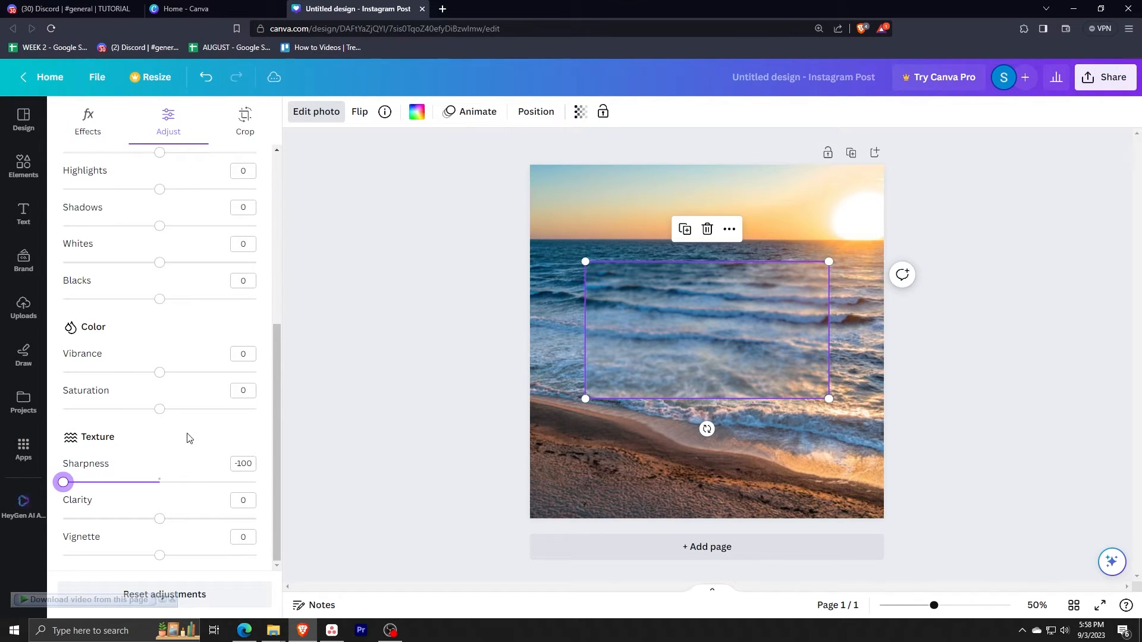
{"action": "key", "text": "Escape"}
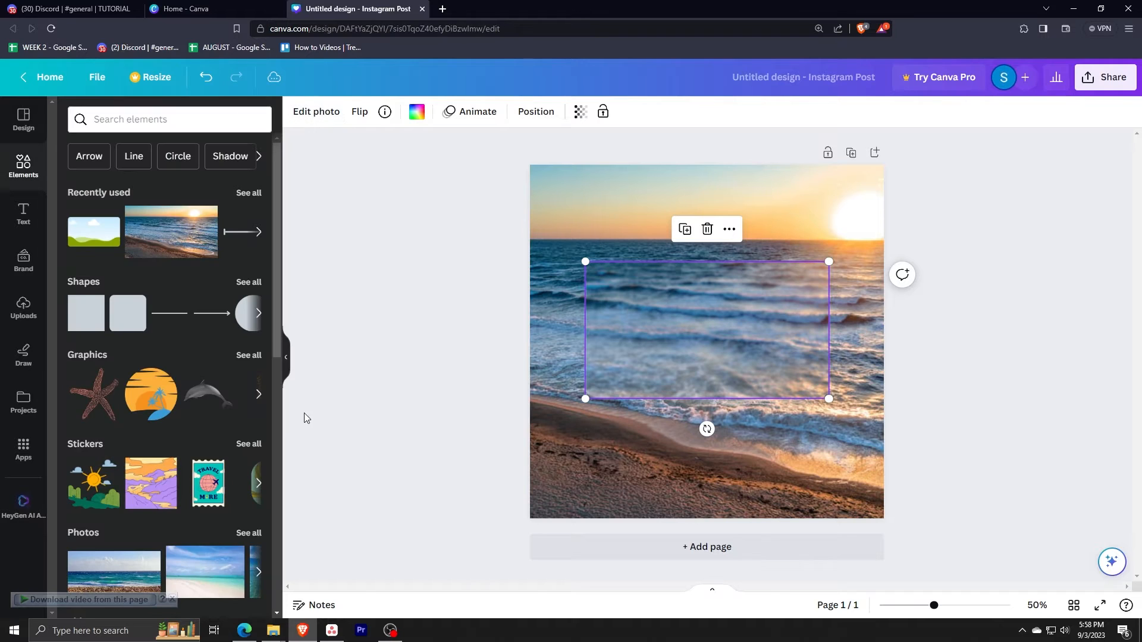
Step: Duplicate the blurred frame and fill the copy with white (#ffffff)
{"action": "key", "text": "alt+Tab"}
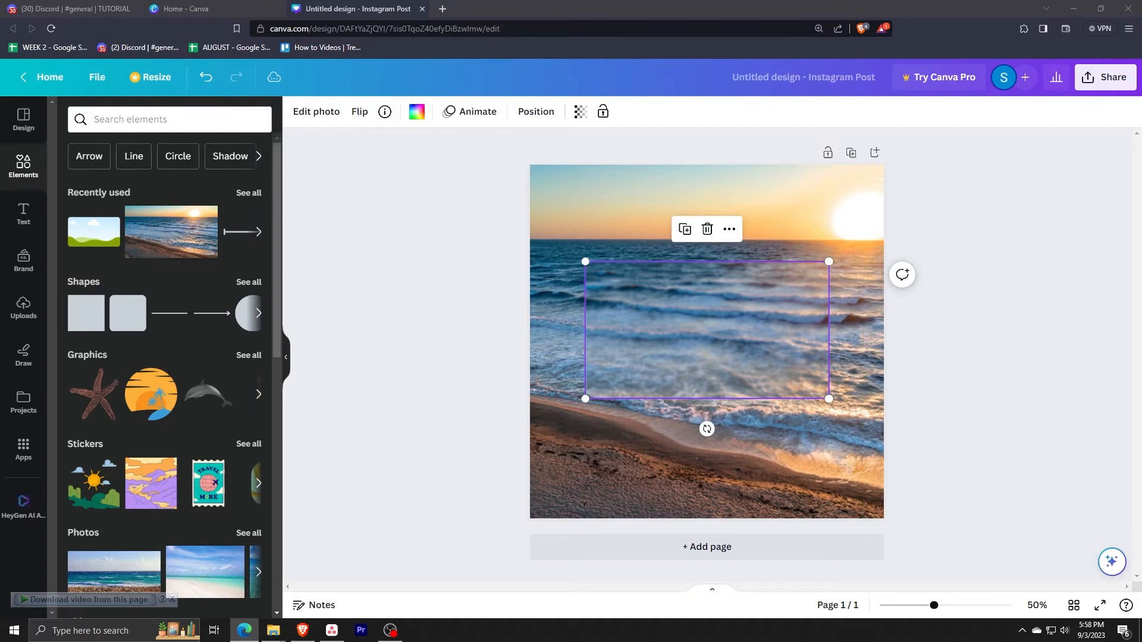
{"action": "right_click", "coordinate": [723, 333]}
{"action": "left_click", "coordinate": [753, 207]}
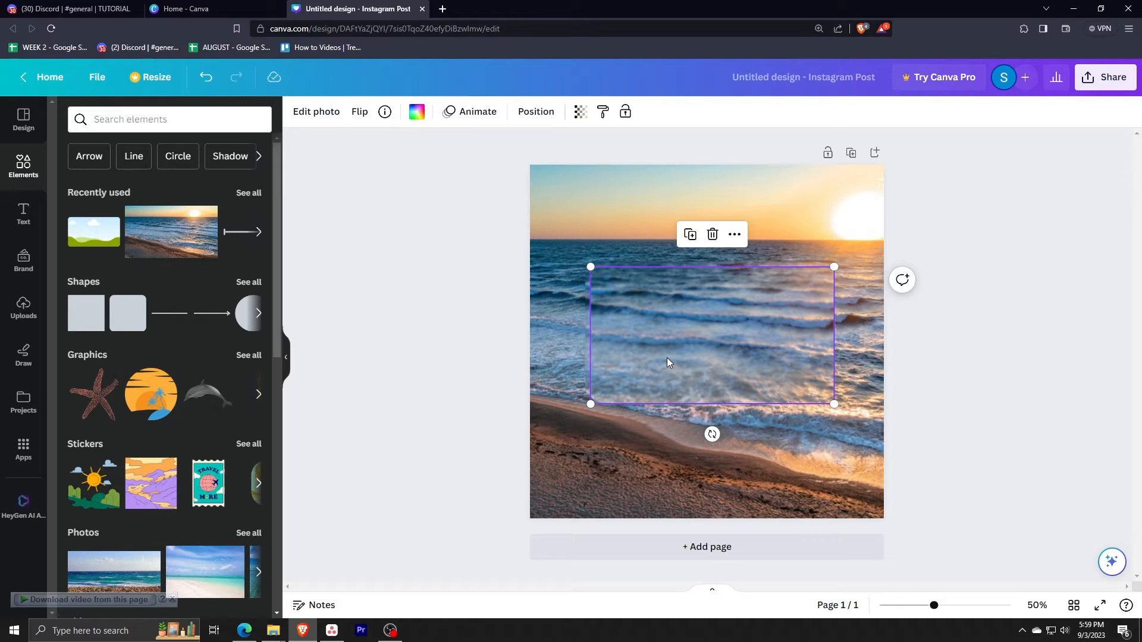
{"action": "left_click", "coordinate": [411, 113]}
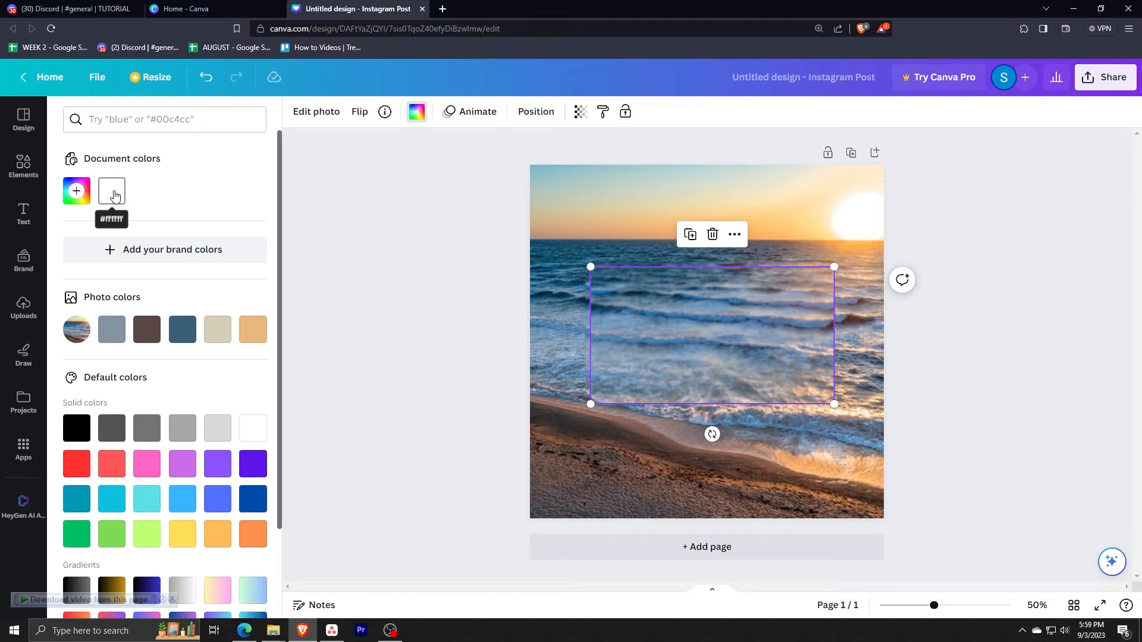
{"action": "left_click", "coordinate": [115, 194]}
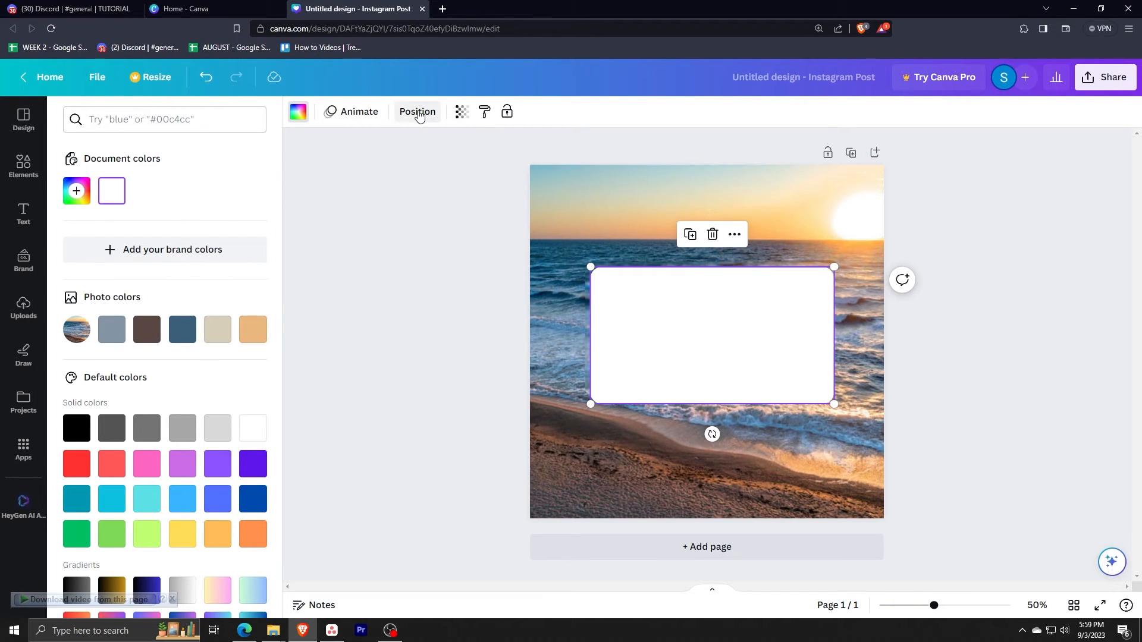
Step: Center the white rounded frame horizontally and vertically on the page and make it semi-transparent over the blurred photo
{"action": "left_click", "coordinate": [411, 112]}
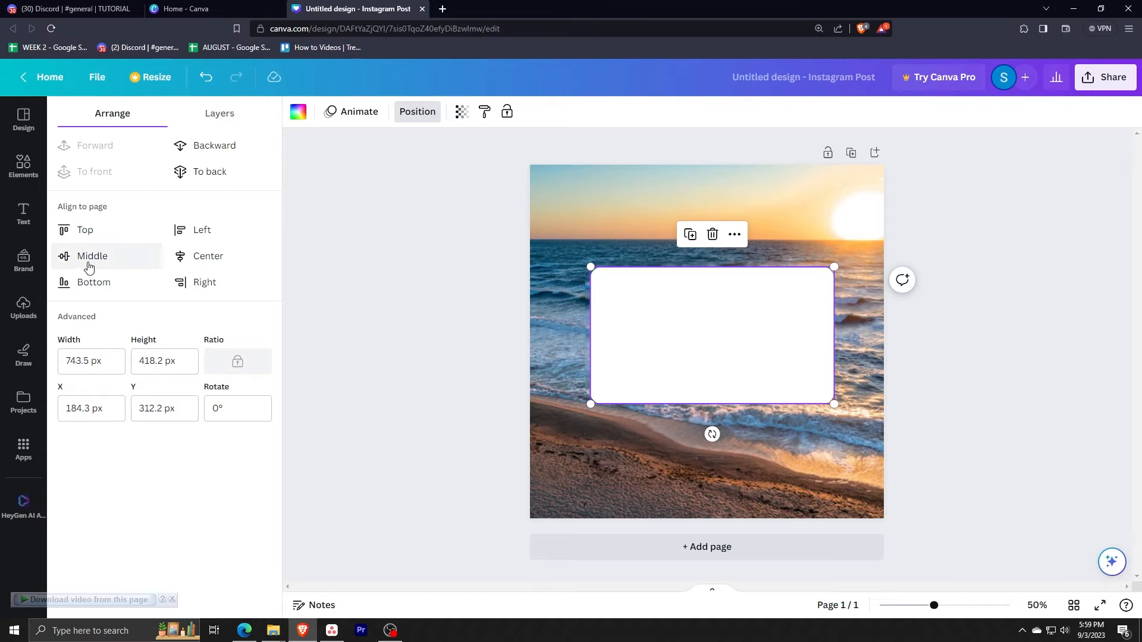
{"action": "left_click", "coordinate": [128, 261]}
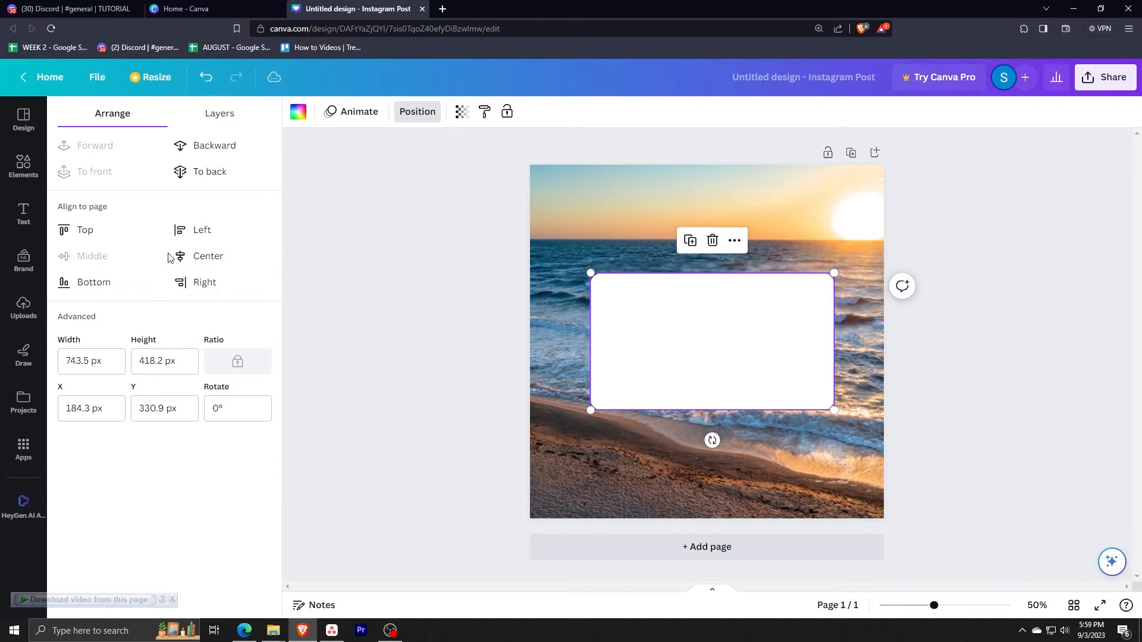
{"action": "left_click", "coordinate": [205, 256]}
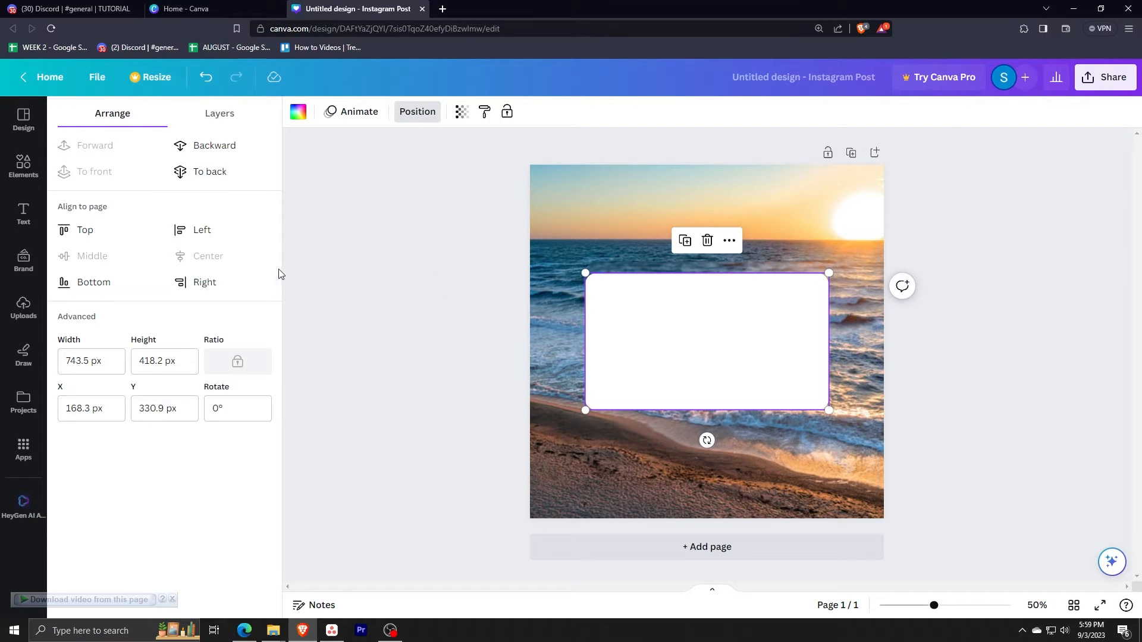
{"action": "key", "text": "7"}
{"action": "key", "text": "Escape"}
{"action": "key", "text": "alt"}
{"action": "key", "text": "alt+Tab"}
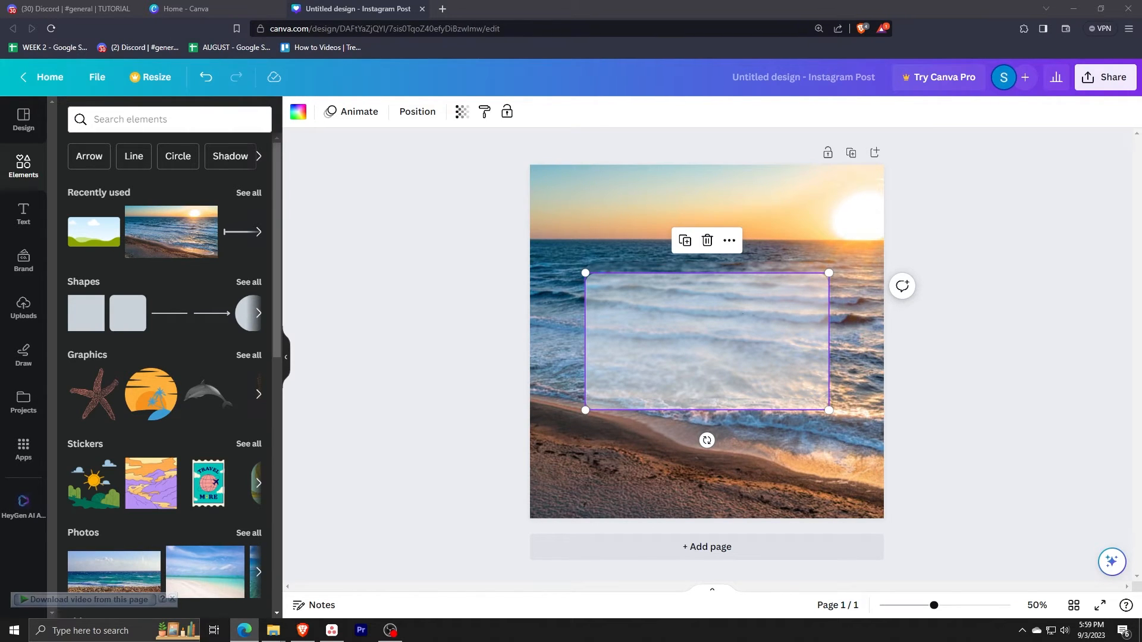
Step: Add a circular photo frame, shrink it and place it in the upper-left corner of the glass panel
{"action": "scroll", "coordinate": [166, 357], "scroll_direction": "down", "scroll_amount": 10}
{"action": "left_click_drag", "start_coordinate": [94, 314], "coordinate": [621, 301]}
{"action": "left_click_drag", "start_coordinate": [785, 268], "coordinate": [622, 286]}
{"action": "left_click", "coordinate": [420, 302]}
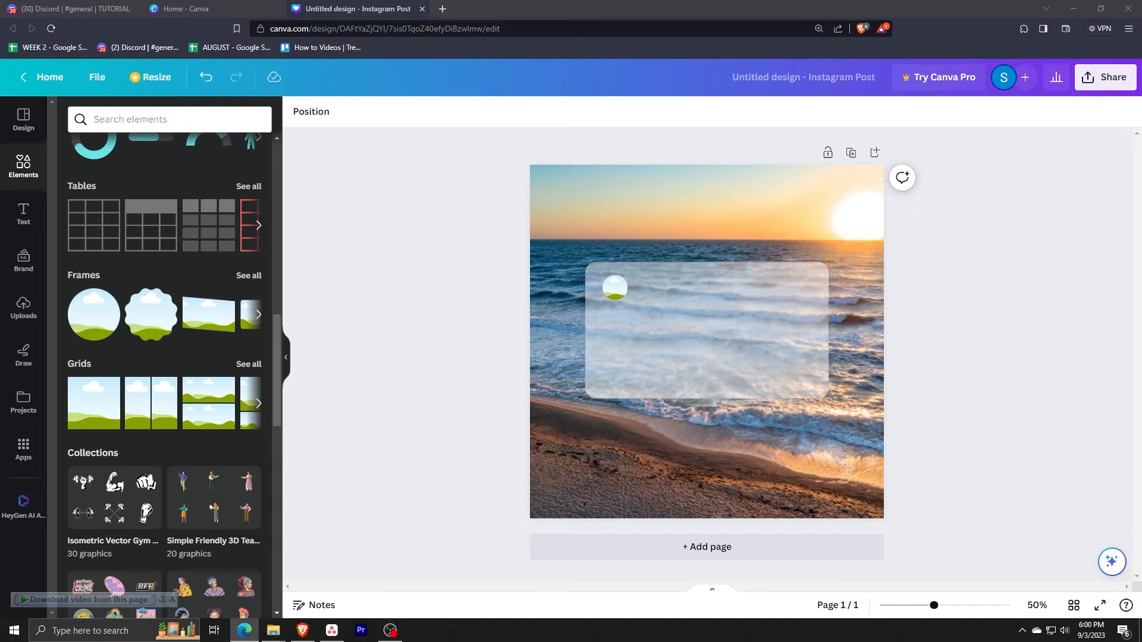
Step: Add a text box in the Anton font and move it directly right of the circular frame
{"action": "left_click", "coordinate": [23, 213]}
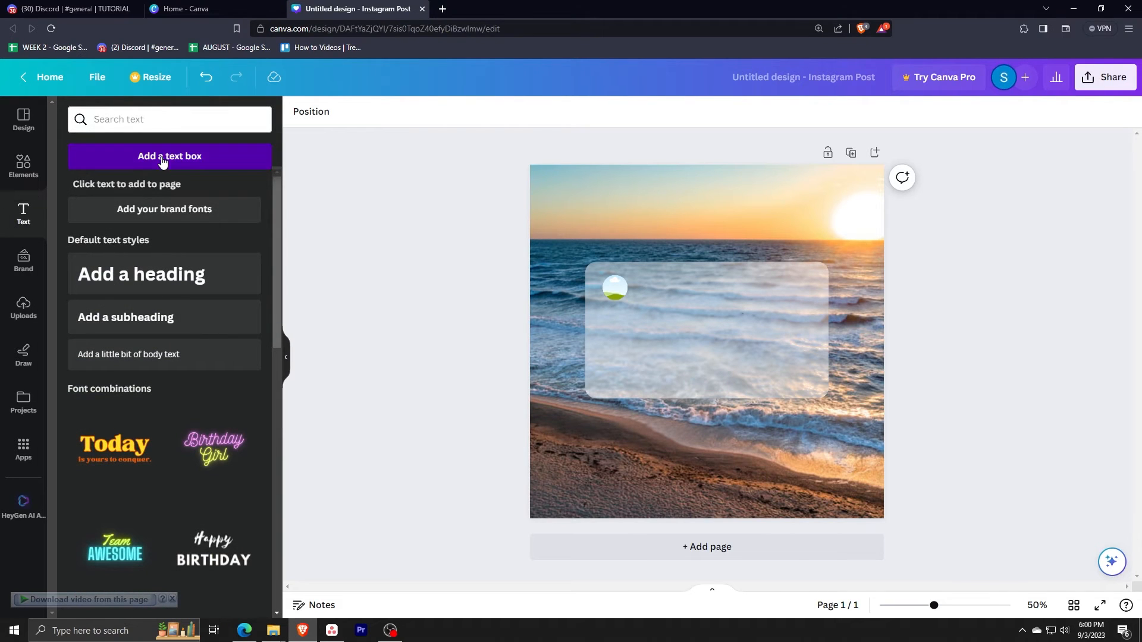
{"action": "left_click", "coordinate": [170, 155]}
{"action": "left_click", "coordinate": [380, 112]}
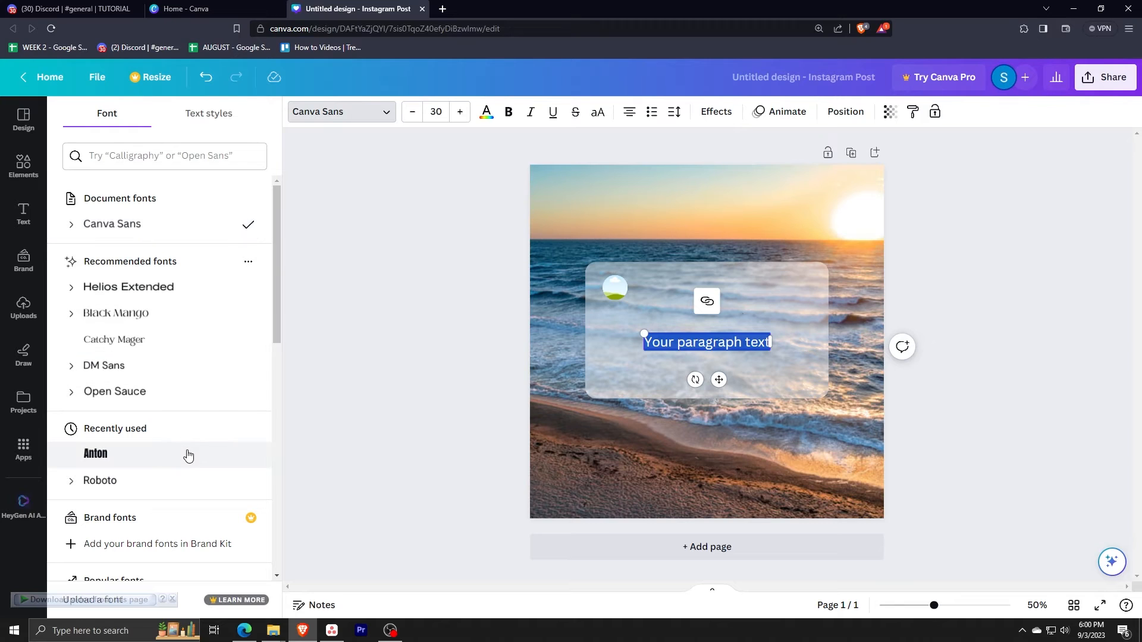
{"action": "left_click", "coordinate": [184, 456]}
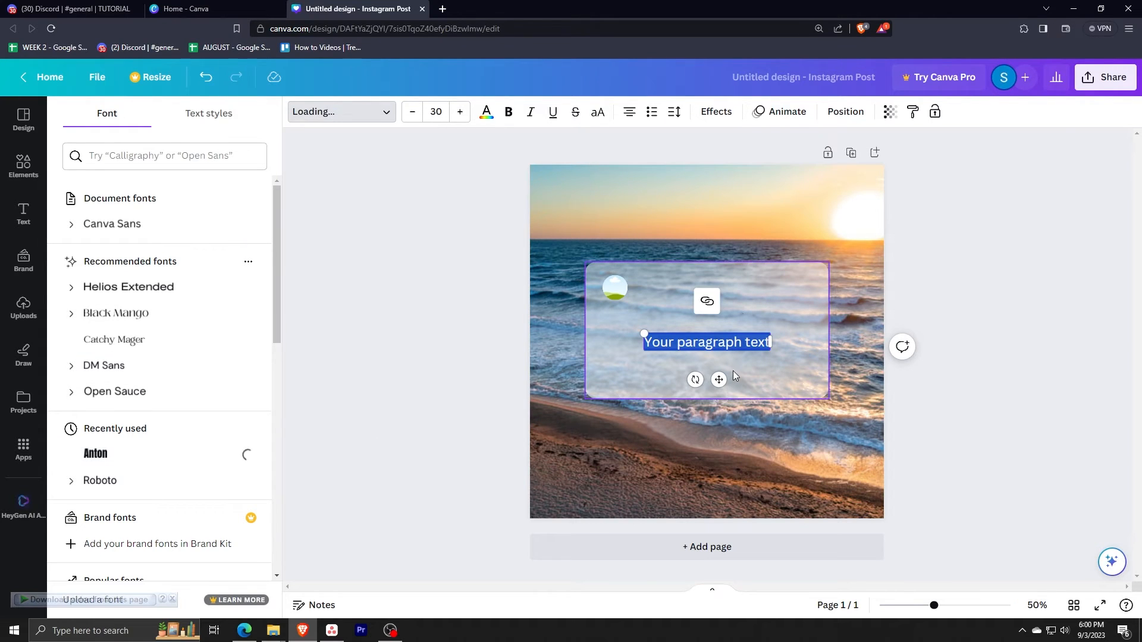
{"action": "left_click_drag", "start_coordinate": [718, 380], "coordinate": [696, 325]}
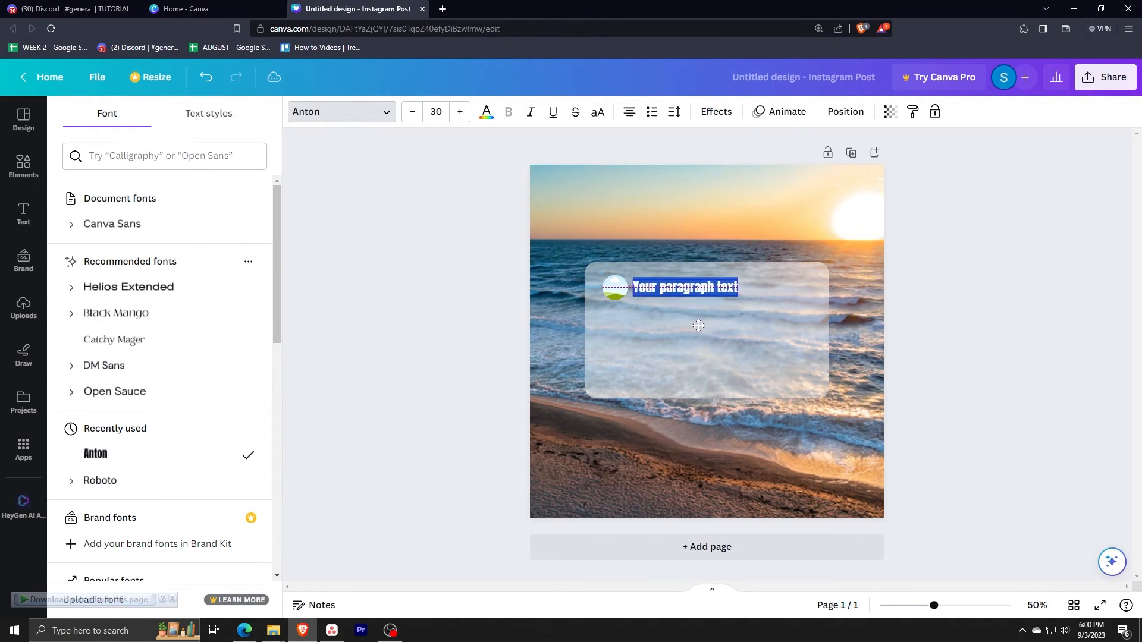
Step: Set the new text box's font size to 20 and change its text to "Tutorial" beside the circular frame
{"action": "left_click", "coordinate": [410, 117]}
{"action": "left_click", "coordinate": [410, 117]}
{"action": "left_click", "coordinate": [409, 117]}
{"action": "left_click", "coordinate": [409, 117]}
{"action": "left_click", "coordinate": [409, 116]}
{"action": "left_click", "coordinate": [410, 117]}
{"action": "left_click", "coordinate": [411, 116]}
{"action": "left_click", "coordinate": [412, 117]}
{"action": "left_click", "coordinate": [412, 117]}
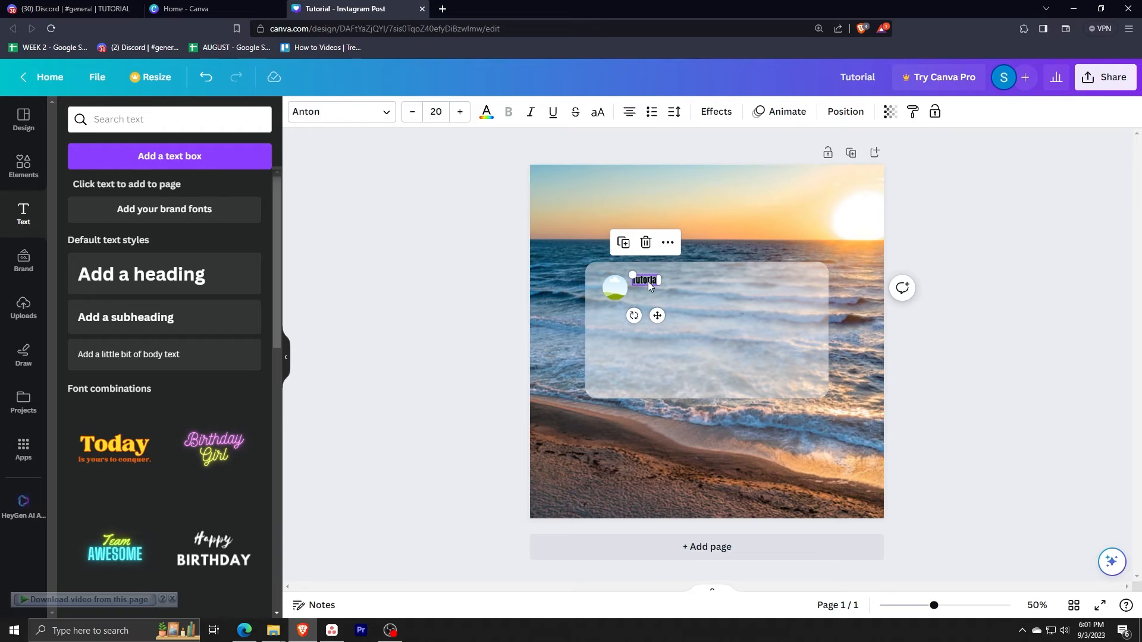
{"action": "left_click", "coordinate": [649, 291]}
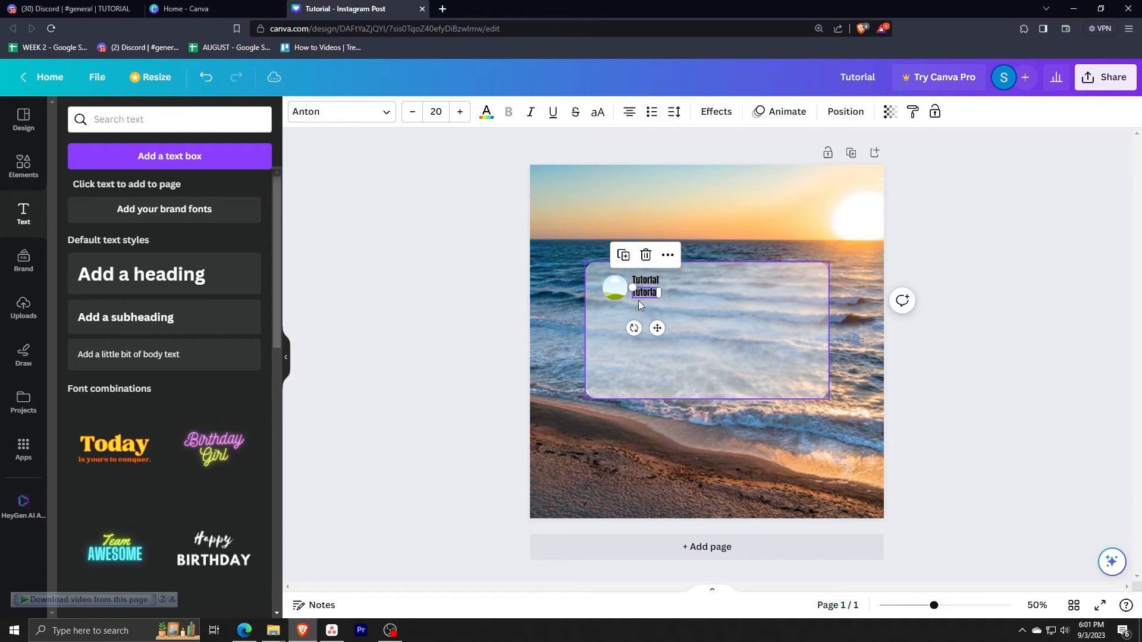
{"action": "type", "text": "@"}
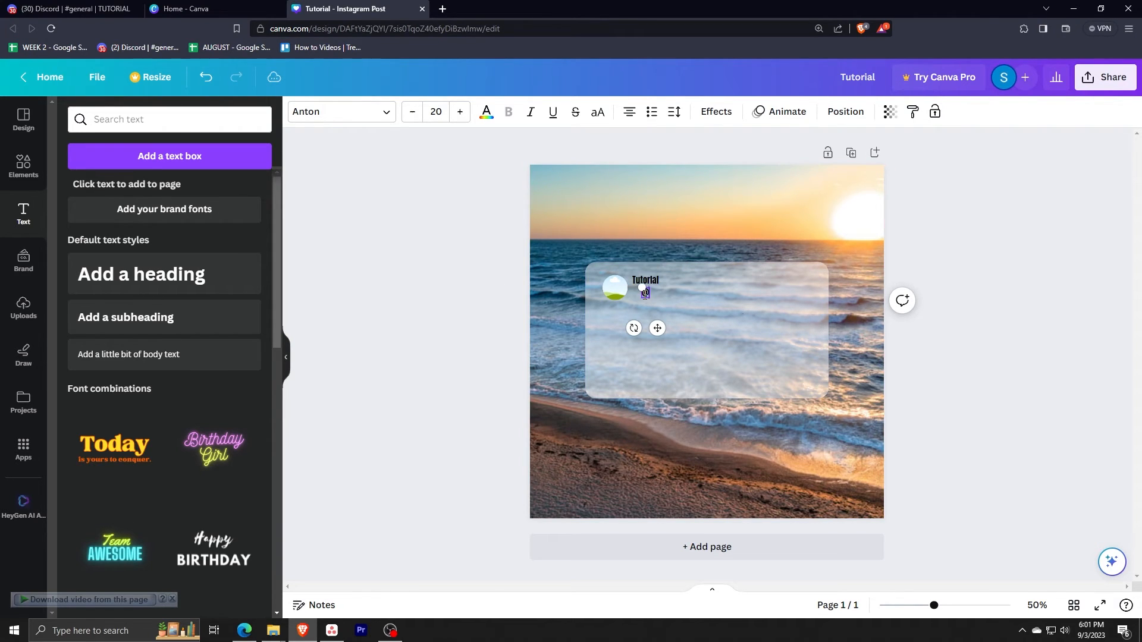
{"action": "type", "text": "tuto"}
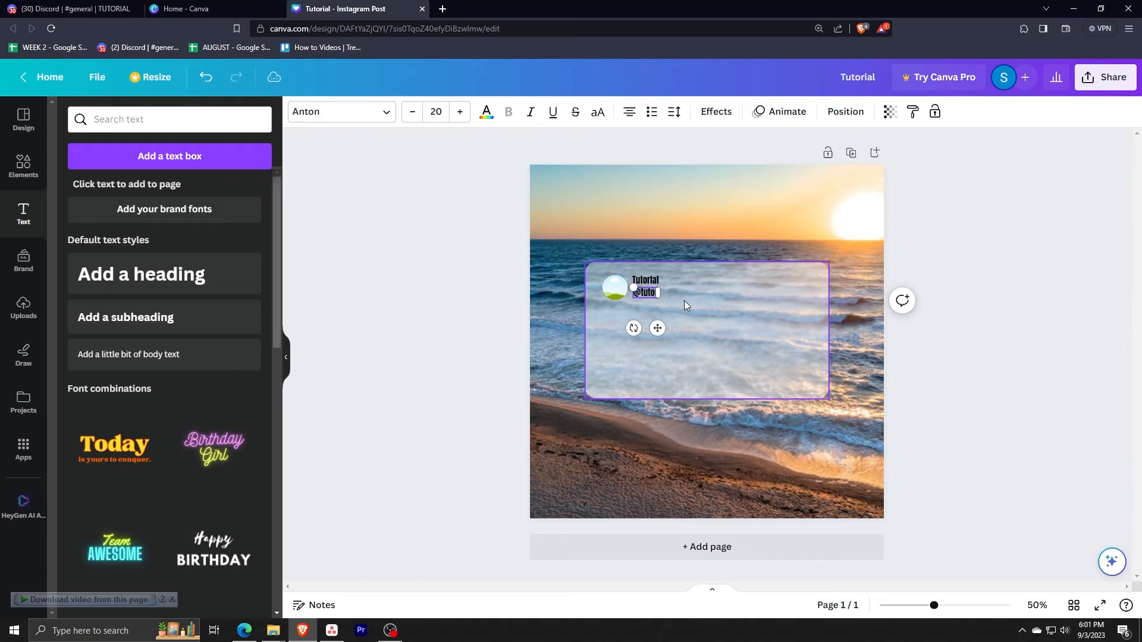
{"action": "type", "text": "rialboxx"}
{"action": "left_click", "coordinate": [465, 317]}
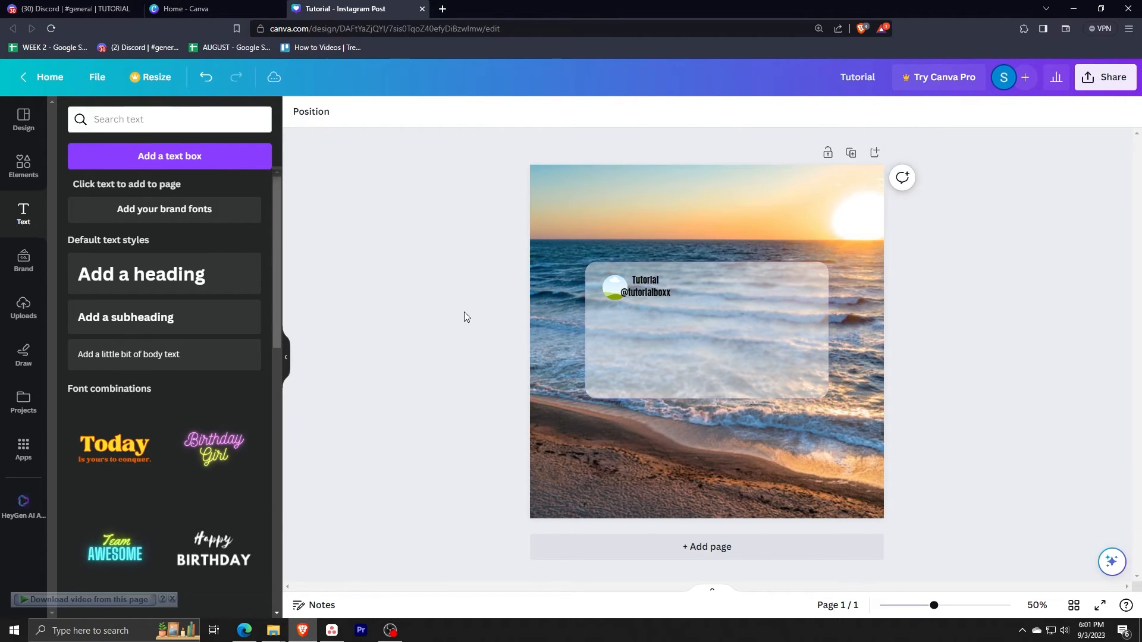
{"action": "double_click", "coordinate": [647, 294]}
{"action": "left_click", "coordinate": [344, 279]}
{"action": "left_click_drag", "start_coordinate": [648, 292], "coordinate": [646, 291]}
{"action": "key", "text": "Escape"}
{"action": "left_click", "coordinate": [651, 297]}
{"action": "left_click", "coordinate": [414, 118]}
{"action": "left_click", "coordinate": [414, 119]}
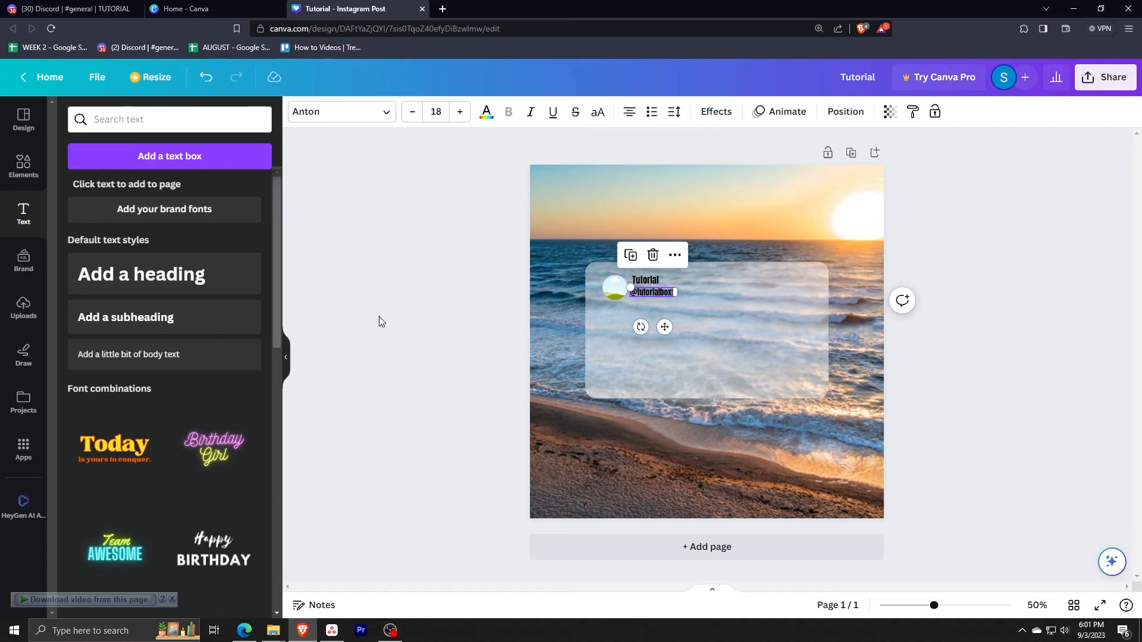
{"action": "left_click_drag", "start_coordinate": [658, 292], "coordinate": [660, 293]}
{"action": "key", "text": "alt+Tab"}
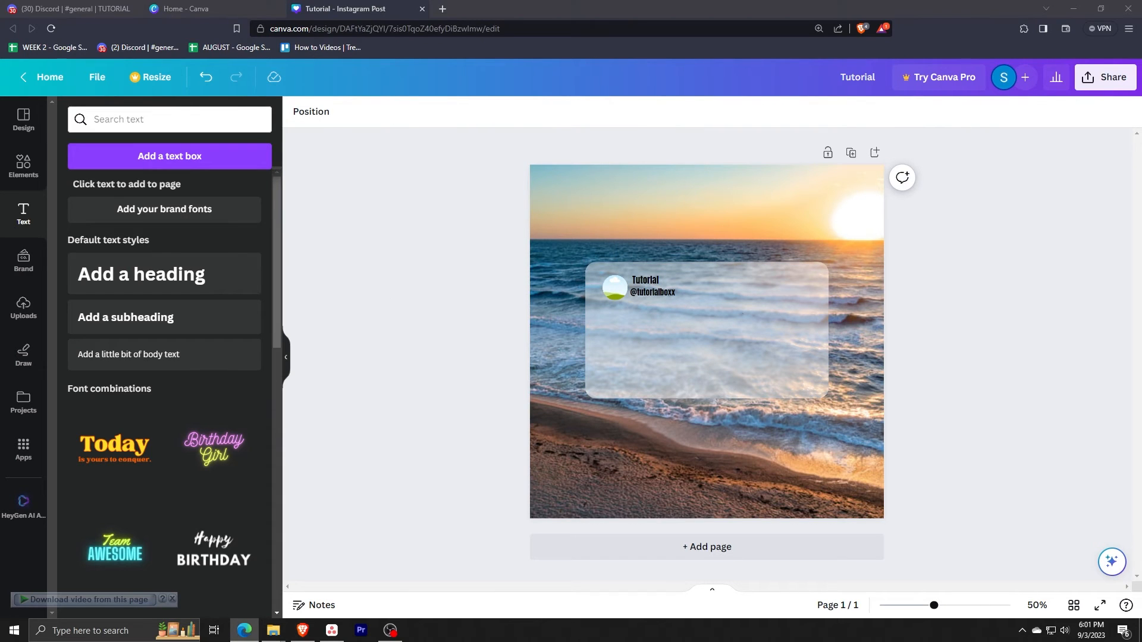
{"action": "key", "text": "alt+Tab"}
Step: Enlarge the circular frame slightly and shift both text lines right so they are vertically centered beside it
{"action": "left_click", "coordinate": [615, 288]}
{"action": "left_click_drag", "start_coordinate": [627, 300], "coordinate": [633, 304]}
{"action": "left_click", "coordinate": [675, 283]}
{"action": "double_click", "coordinate": [658, 280]}
{"action": "left_click", "coordinate": [654, 291], "text": "shift"}
{"action": "left_click_drag", "start_coordinate": [647, 282], "coordinate": [654, 282]}
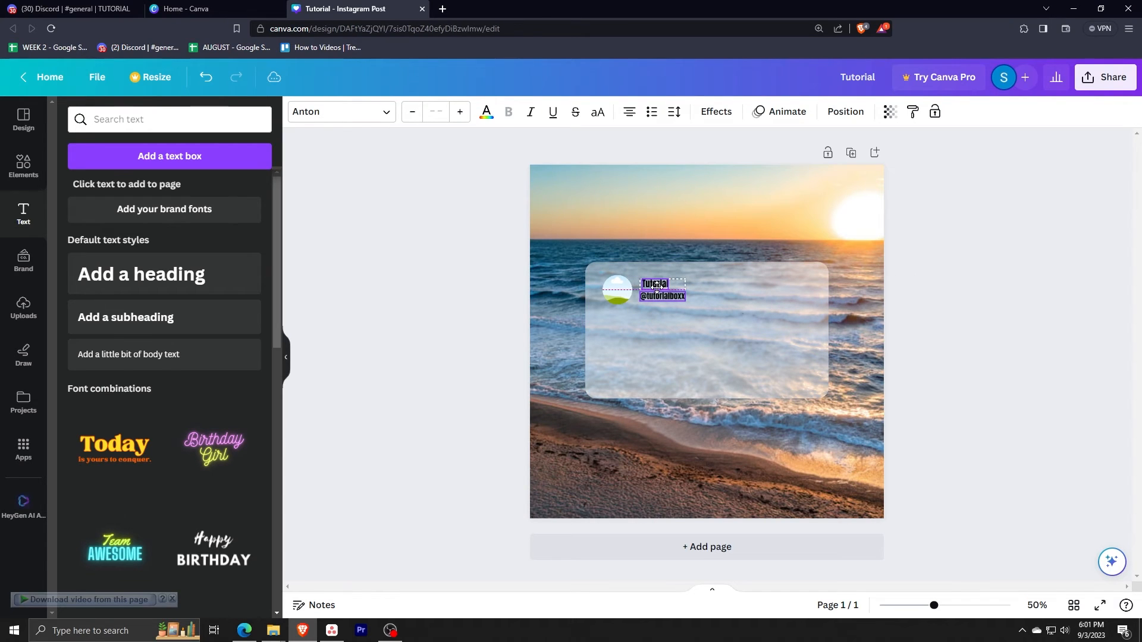
{"action": "left_click", "coordinate": [437, 268]}
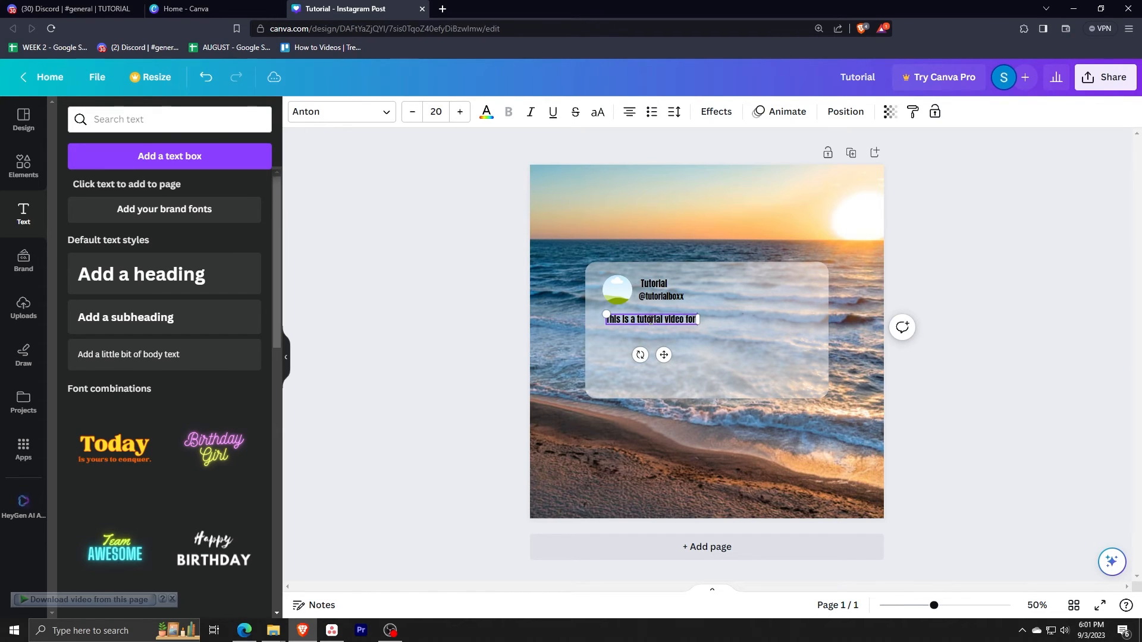
Step: Complete the caption as "This is a tutorial video for YouTube." and position it below the handle, aligned with its left edge
{"action": "type", "text": "Tube"}
{"action": "left_click_drag", "start_coordinate": [660, 348], "coordinate": [709, 354]}
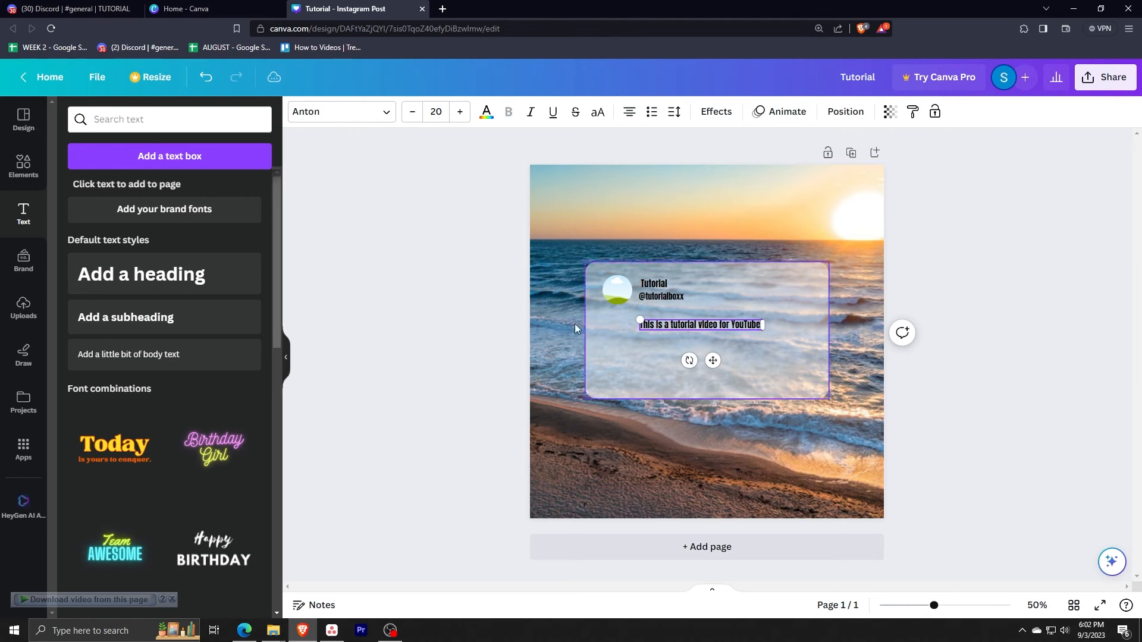
{"action": "left_click", "coordinate": [447, 322]}
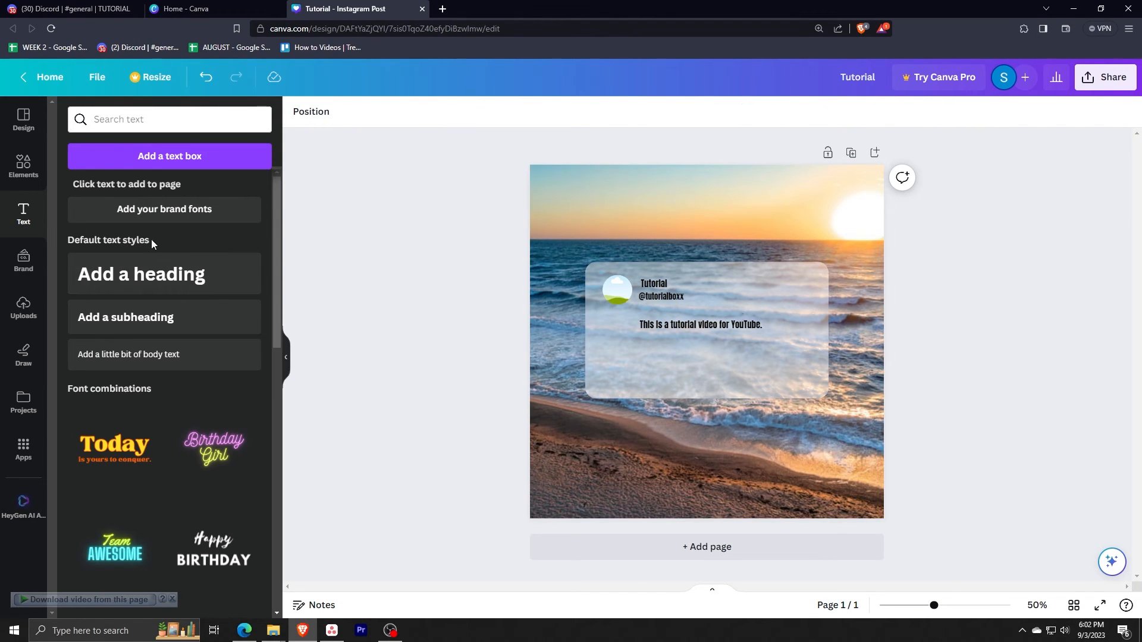
Step: Search the elements for "blue check" and list all matching graphics
{"action": "left_click", "coordinate": [24, 176]}
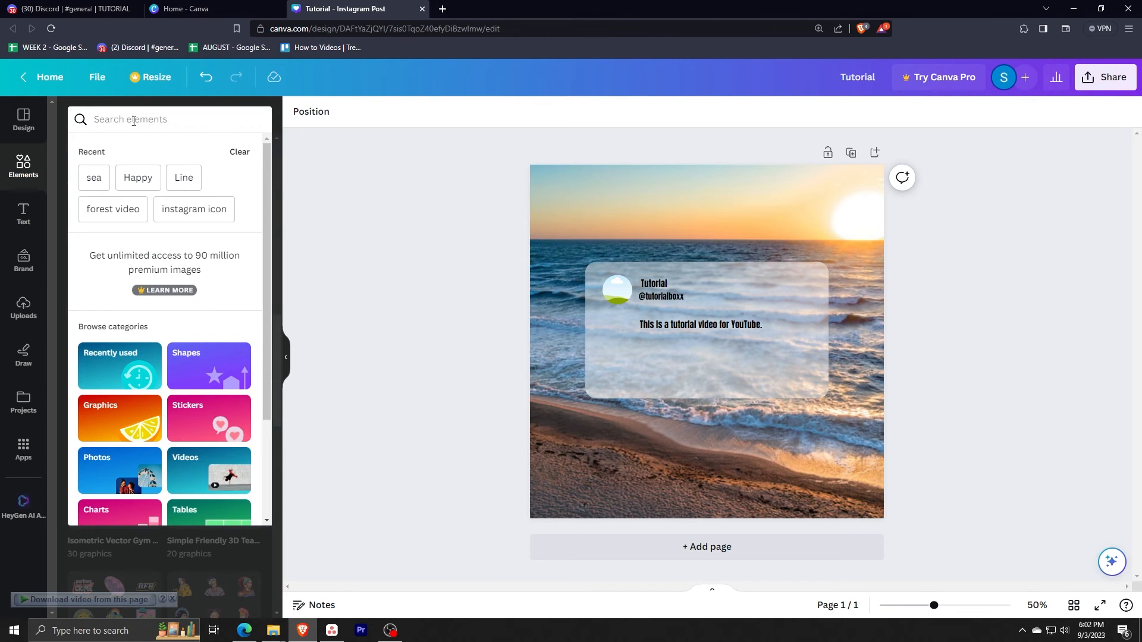
{"action": "type", "text": "blue che"}
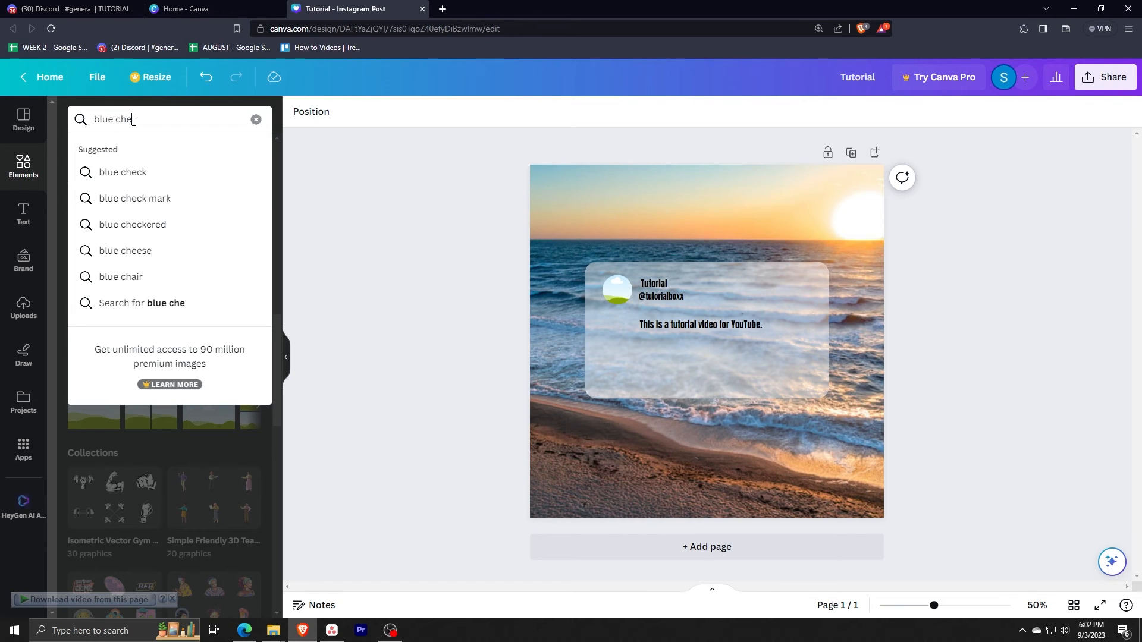
{"action": "type", "text": "ck"}
{"action": "left_click", "coordinate": [123, 172]}
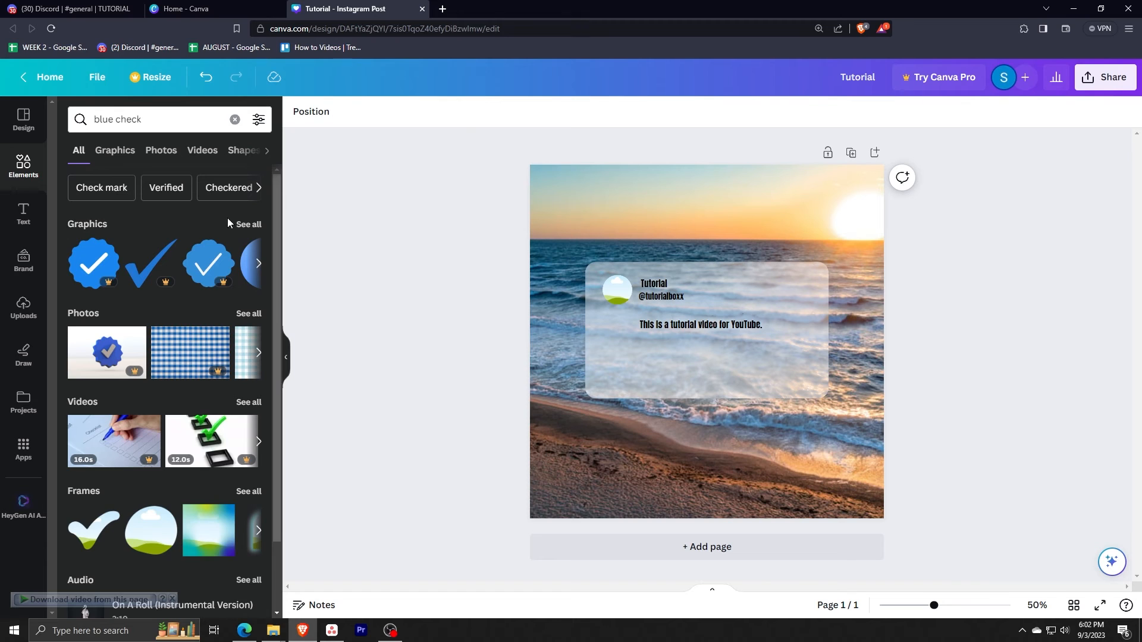
{"action": "left_click", "coordinate": [248, 225]}
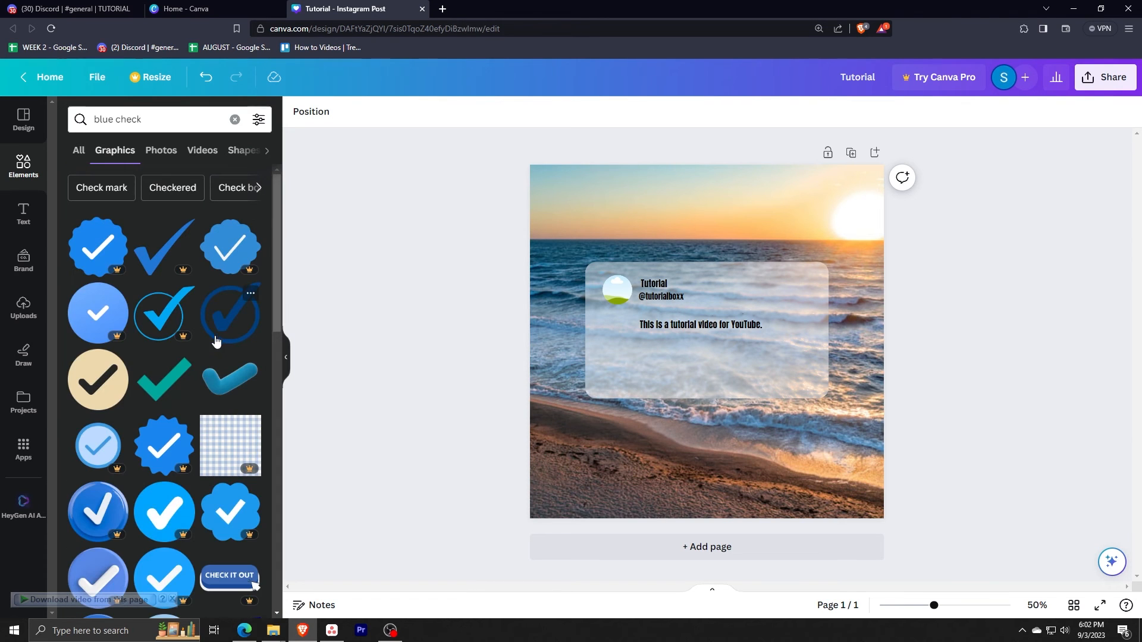
Step: Add a round blue check badge as a separate element, shrink it and place it right of the "Tutorial" text
{"action": "left_click_drag", "start_coordinate": [119, 334], "coordinate": [708, 290]}
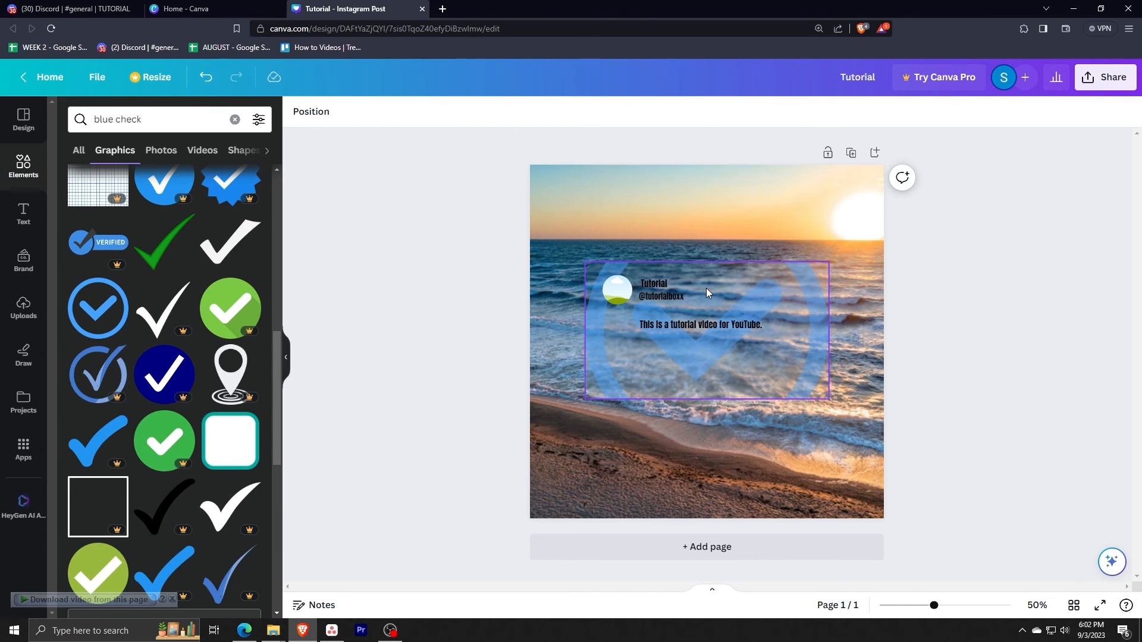
{"action": "key", "text": "ctrl+z"}
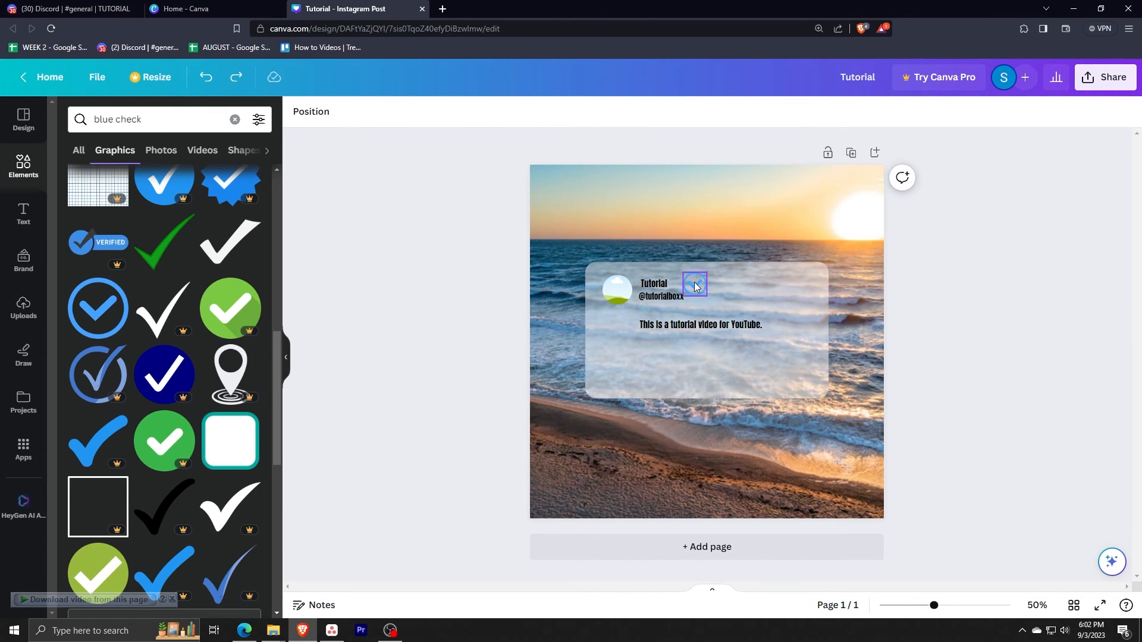
{"action": "left_click", "coordinate": [696, 287]}
{"action": "left_click_drag", "start_coordinate": [707, 273], "coordinate": [695, 284]}
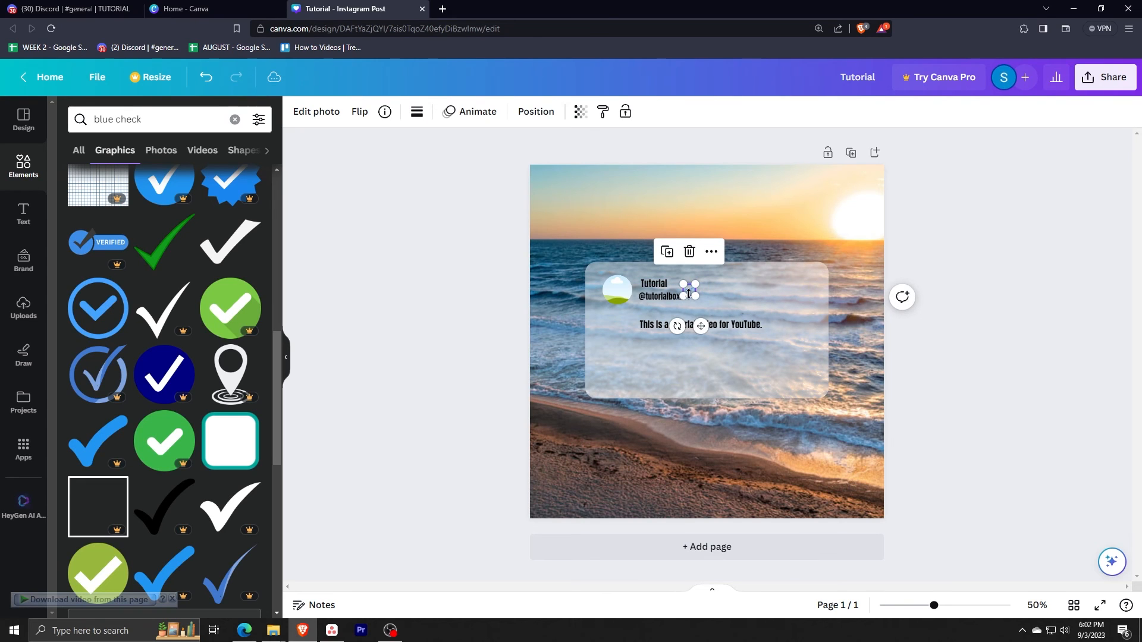
{"action": "left_click_drag", "start_coordinate": [696, 323], "coordinate": [688, 316]}
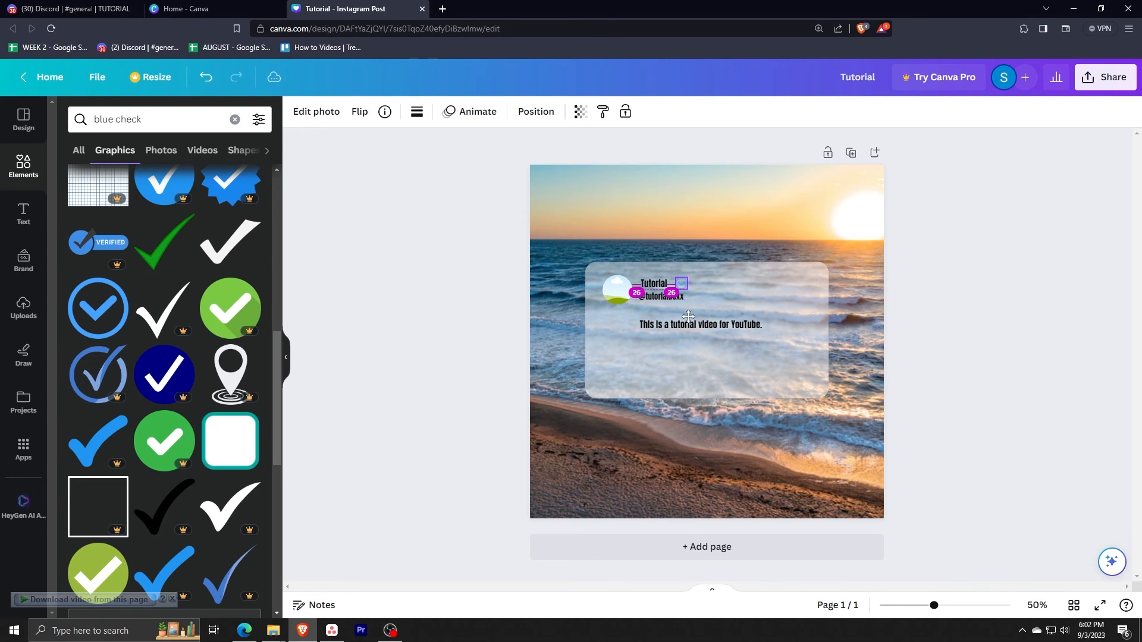
{"action": "left_click", "coordinate": [431, 301]}
Step: Search the elements for "3 dots" and list all matching graphics
{"action": "scroll", "coordinate": [172, 358], "scroll_direction": "down", "scroll_amount": 1}
{"action": "left_click", "coordinate": [235, 119]}
{"action": "type", "text": "3 dots"}
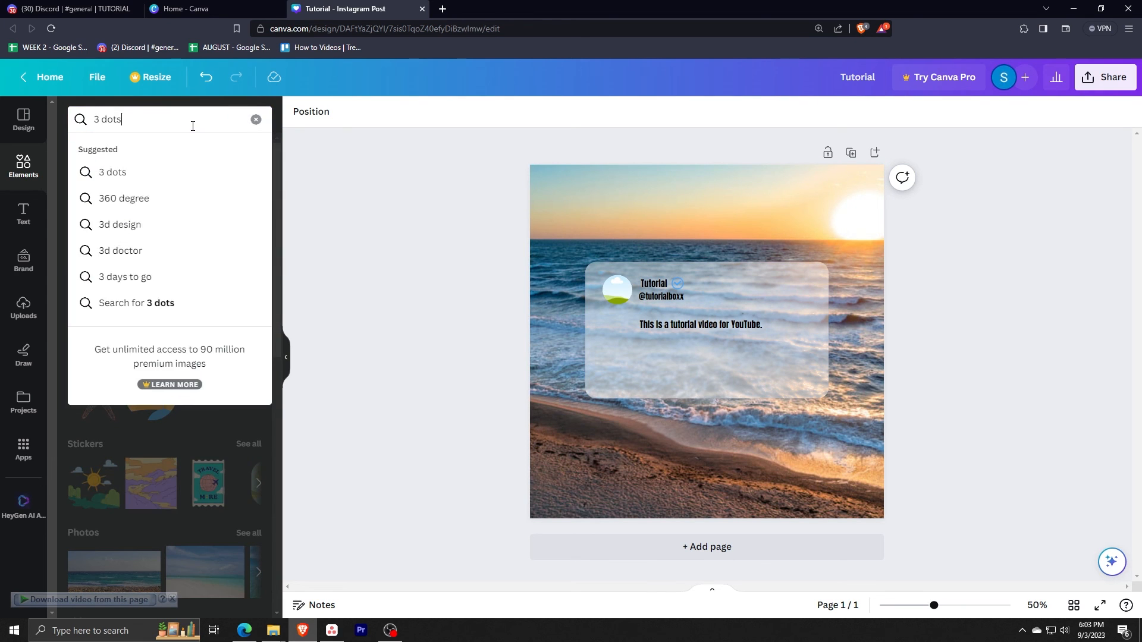
{"action": "key", "text": "Return"}
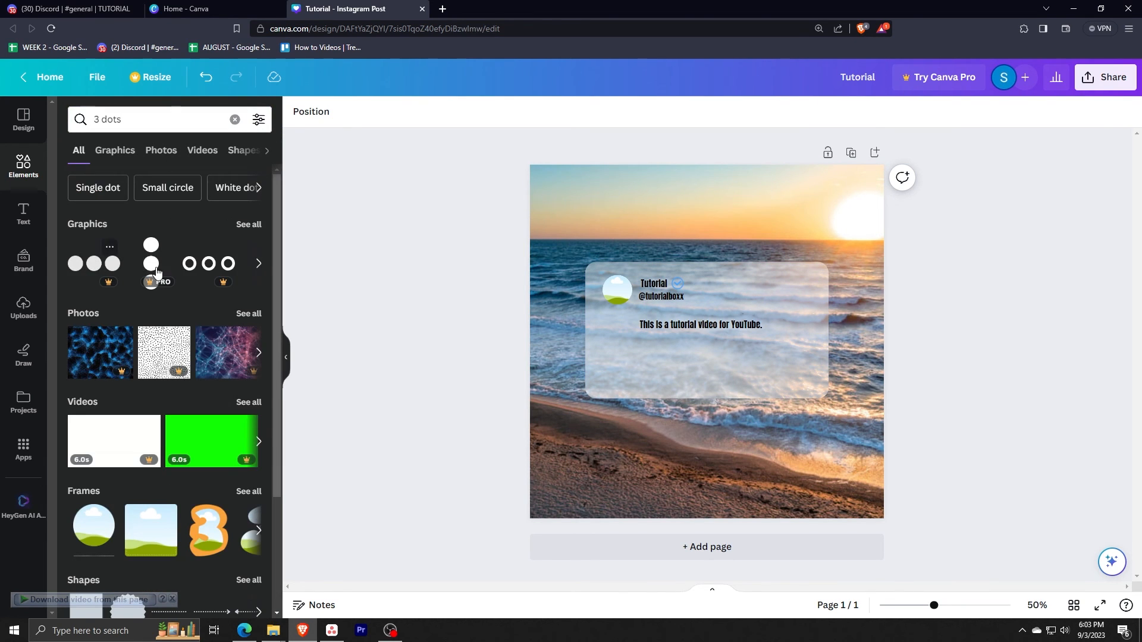
{"action": "left_click", "coordinate": [249, 225]}
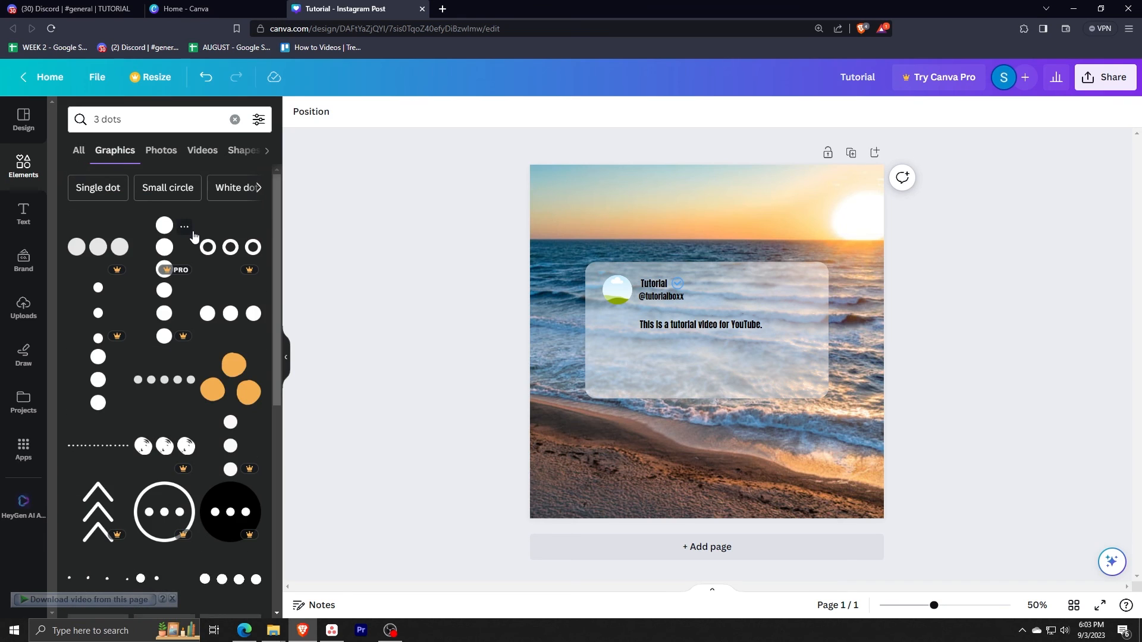
Step: Add the horizontal three-dot graphic, shrink it and place it in the glass panel's upper-right corner
{"action": "left_click_drag", "start_coordinate": [234, 315], "coordinate": [785, 286]}
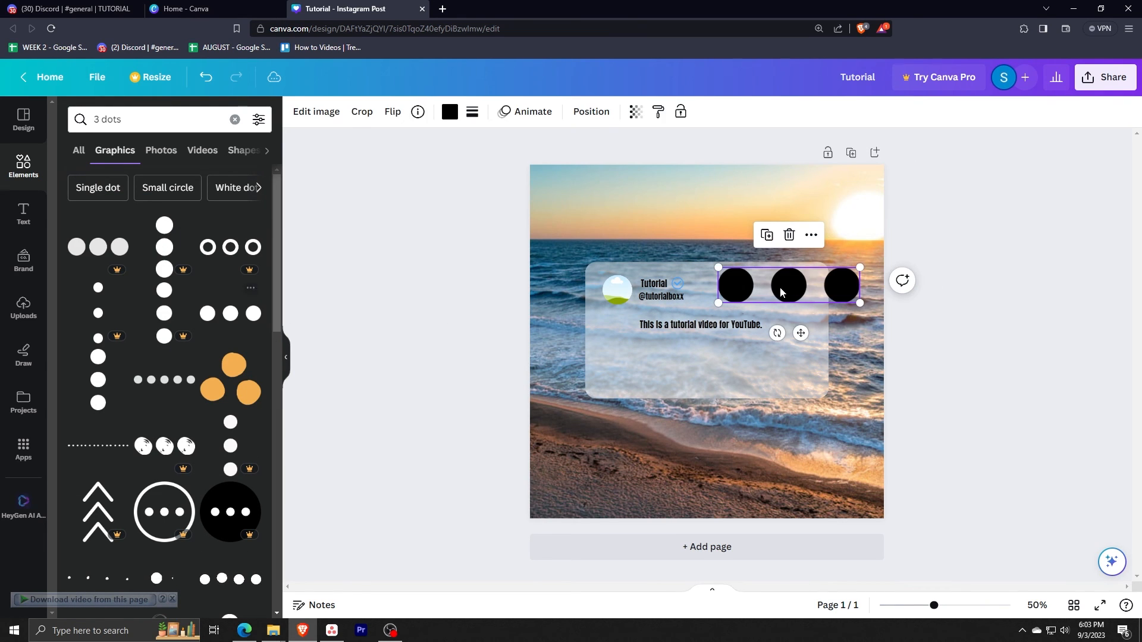
{"action": "left_click_drag", "start_coordinate": [848, 271], "coordinate": [804, 317]}
{"action": "left_click", "coordinate": [386, 295]}
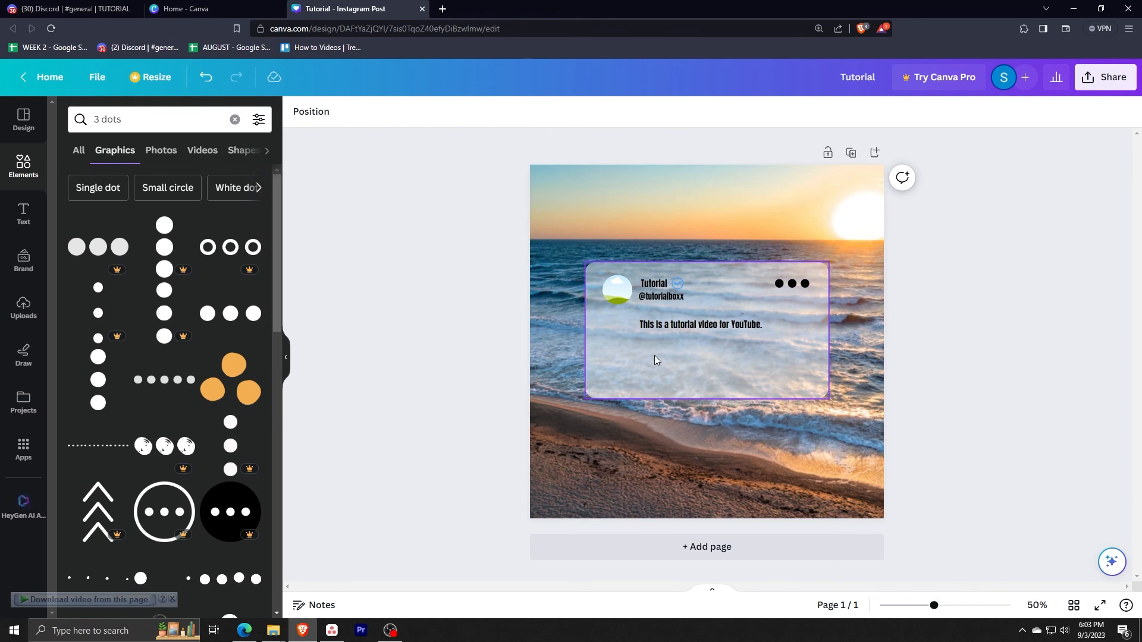
Step: Increase the font size of the "This is a tutorial video for YouTube." caption by 5 points
{"action": "left_click", "coordinate": [669, 327]}
{"action": "left_click", "coordinate": [460, 111]}
{"action": "left_click", "coordinate": [459, 111]}
{"action": "left_click", "coordinate": [459, 111]}
{"action": "left_click", "coordinate": [460, 111]}
{"action": "left_click", "coordinate": [460, 111]}
{"action": "left_click", "coordinate": [413, 303]}
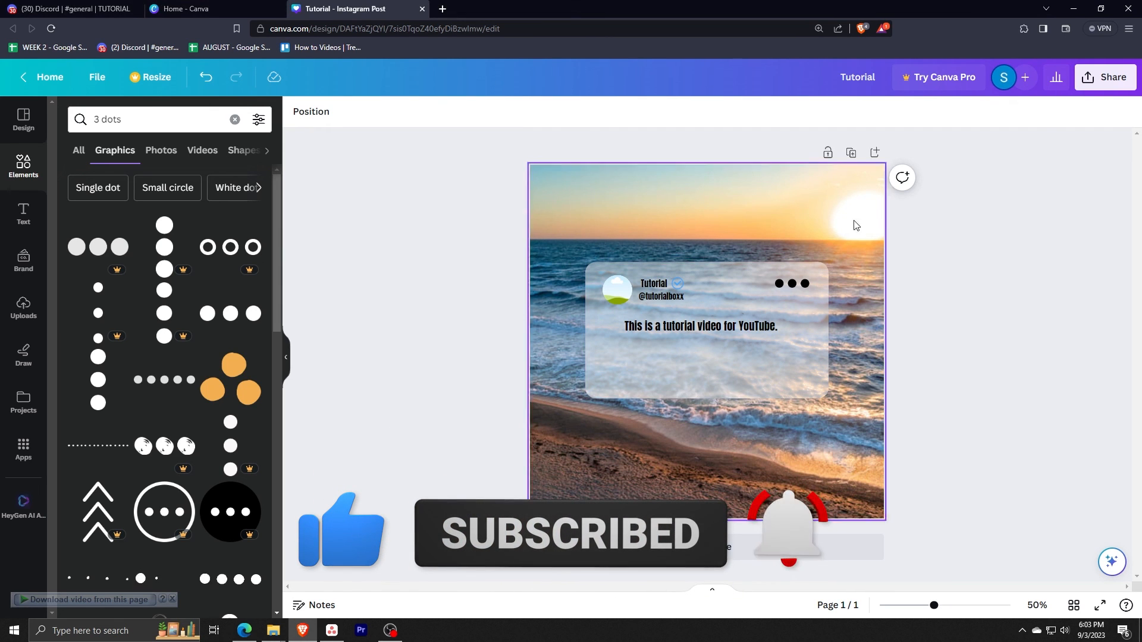
Step: Open the download options for the finished design
{"action": "left_click", "coordinate": [1101, 77]}
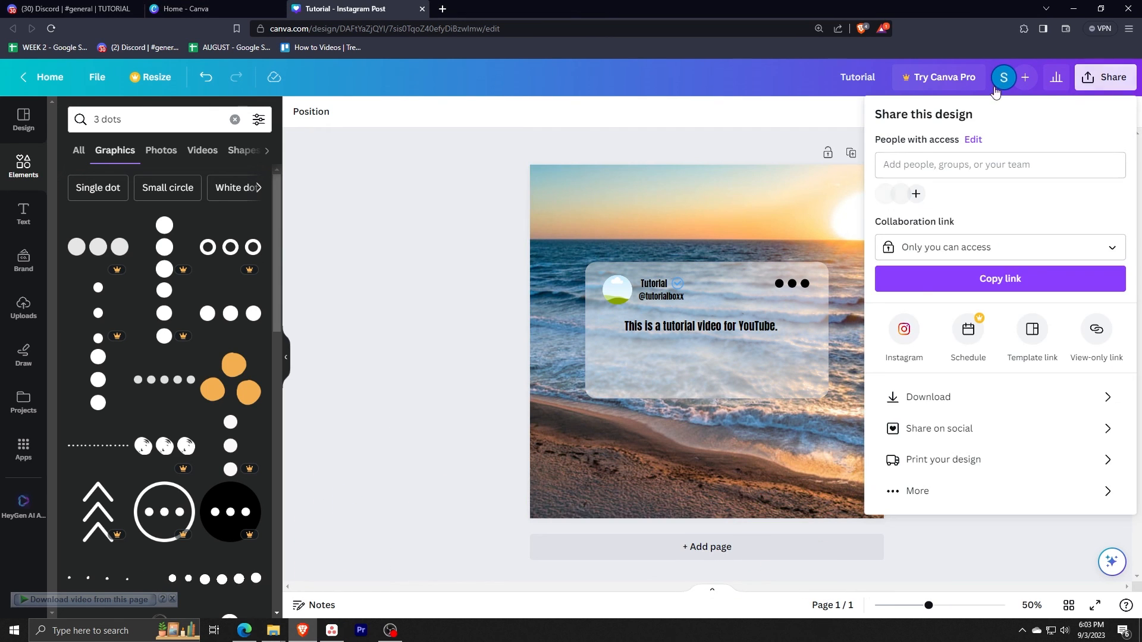
{"action": "left_click", "coordinate": [958, 403]}
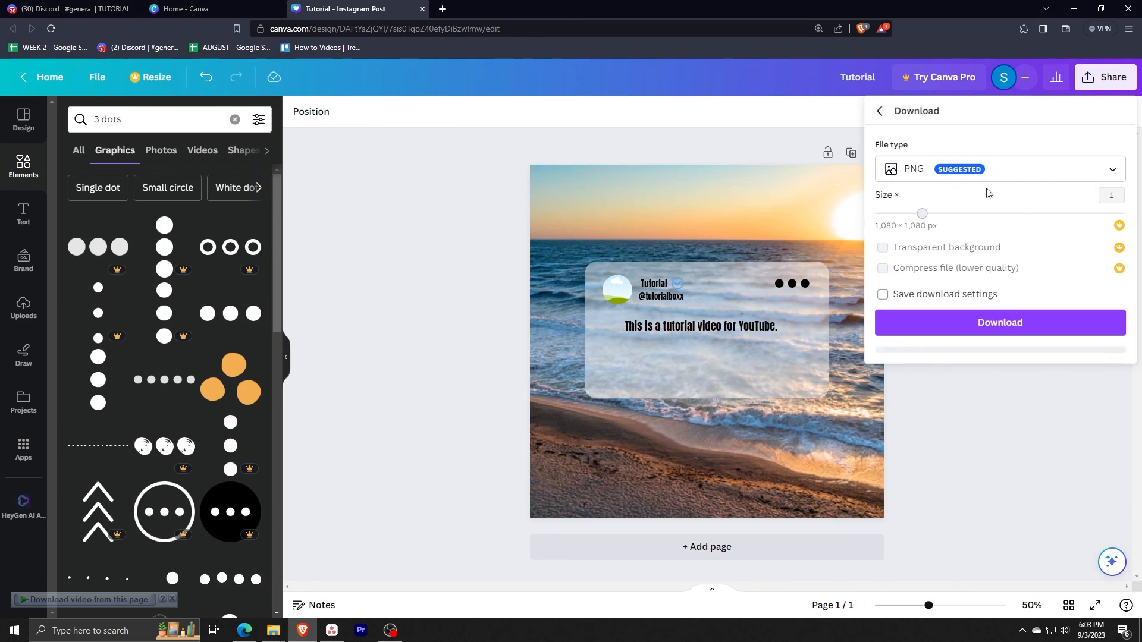